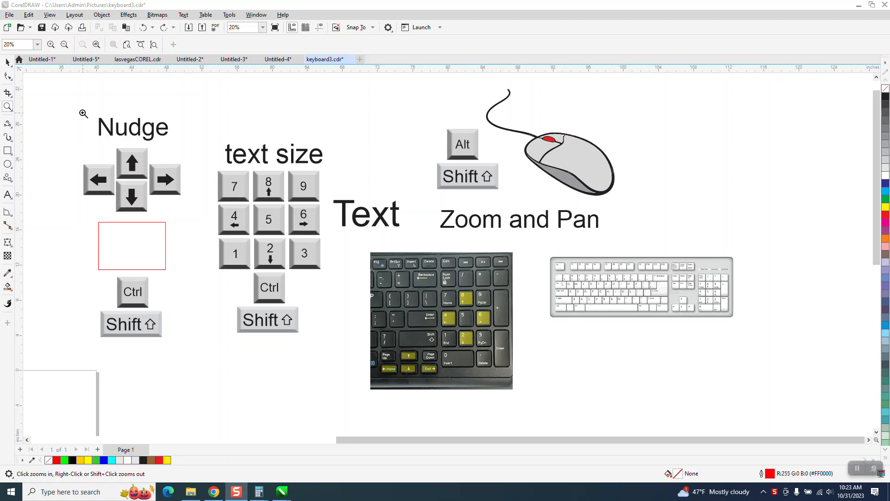
Zoom into the keyboard photo's arrow keys and numeric keypad
{"action": "mouse_move", "coordinate": [78, 110]}
{"action": "left_mouse_down"}
{"action": "mouse_move", "coordinate": [449, 310]}
{"action": "mouse_move", "coordinate": [745, 357]}
{"action": "left_mouse_up"}
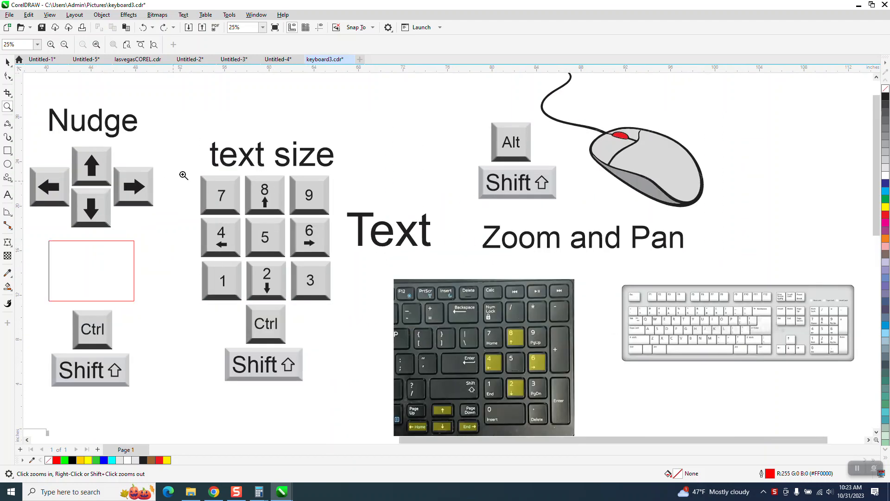
{"action": "scroll", "coordinate": [298, 208], "scroll_direction": "down", "scroll_amount": 1}
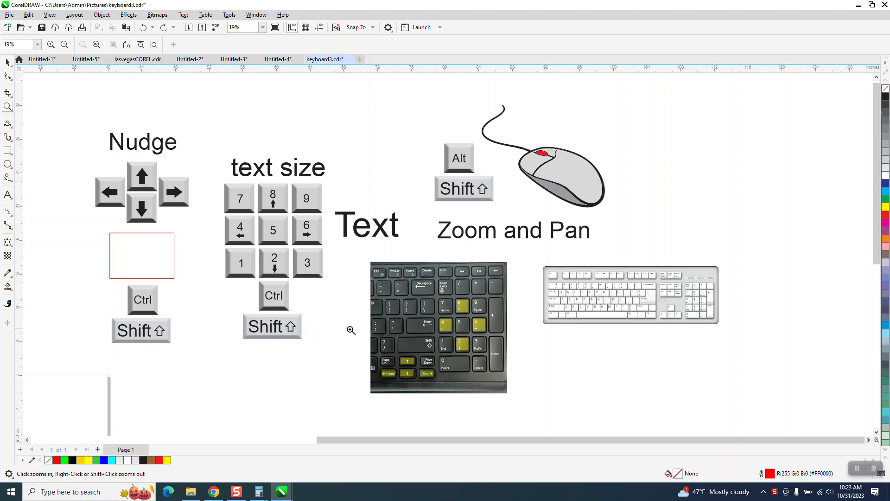
{"action": "left_click_drag", "start_coordinate": [351, 330], "coordinate": [477, 404]}
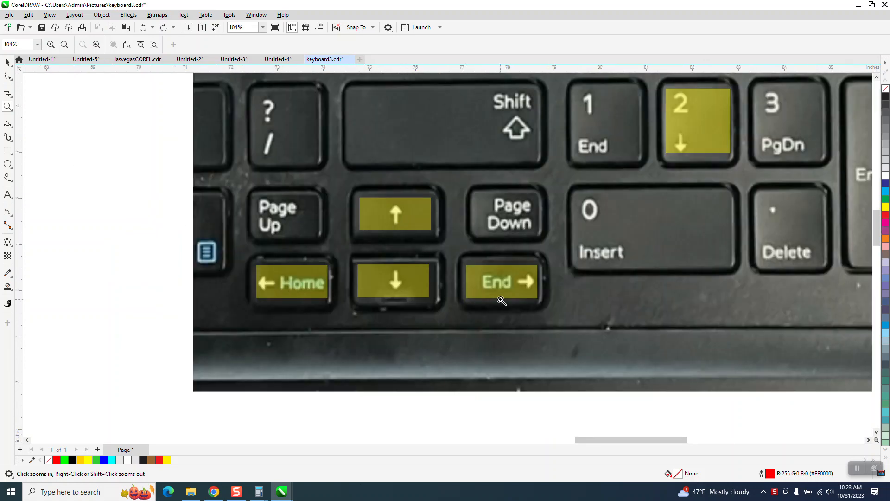
{"action": "scroll", "coordinate": [254, 315], "scroll_direction": "down", "scroll_amount": 2}
{"action": "scroll", "coordinate": [253, 314], "scroll_direction": "down", "scroll_amount": 2}
{"action": "scroll", "coordinate": [300, 345], "scroll_direction": "down", "scroll_amount": 1}
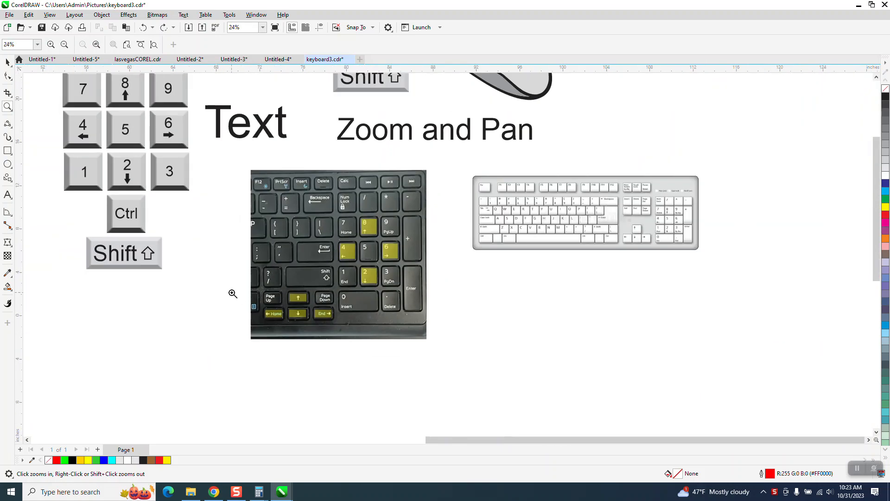
{"action": "scroll", "coordinate": [216, 269], "scroll_direction": "down", "scroll_amount": 1}
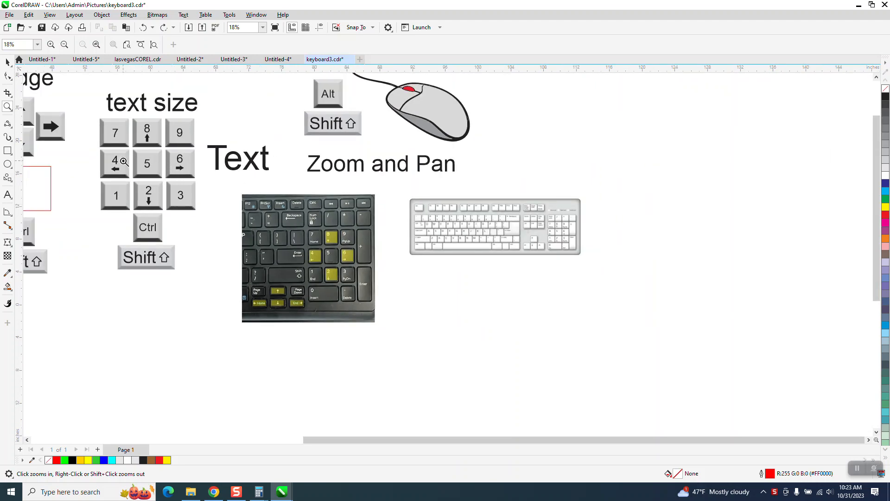
{"action": "left_click_drag", "start_coordinate": [306, 209], "coordinate": [441, 333]}
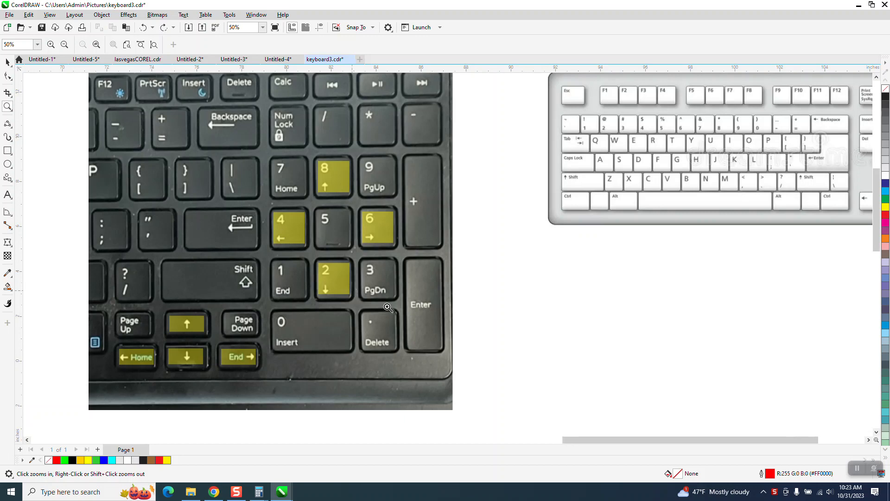
{"action": "scroll", "coordinate": [453, 314], "scroll_direction": "down", "scroll_amount": 1}
{"action": "scroll", "coordinate": [453, 314], "scroll_direction": "down", "scroll_amount": 1}
{"action": "scroll", "coordinate": [454, 310], "scroll_direction": "down", "scroll_amount": 1}
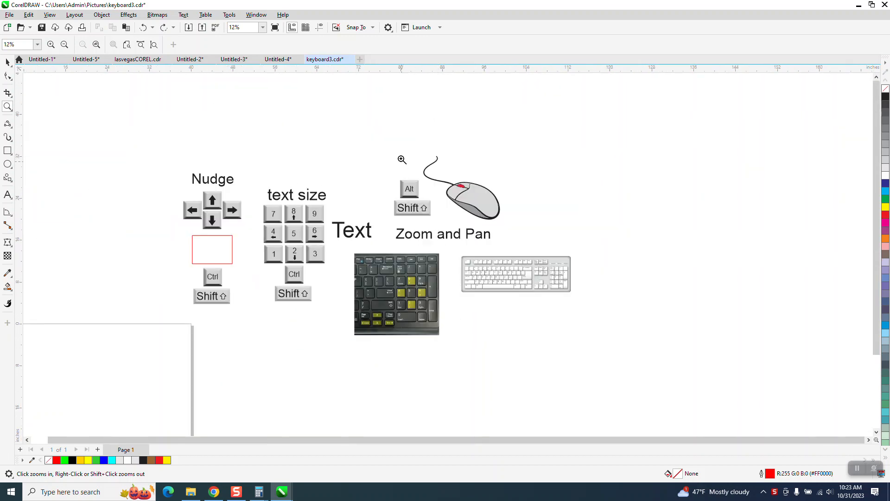
Zoom onto the mouse and keyboard graphics, framing the Nudge and text size keys
{"action": "left_click_drag", "start_coordinate": [386, 148], "coordinate": [585, 299]}
{"action": "scroll", "coordinate": [403, 207], "scroll_direction": "down", "scroll_amount": 1}
{"action": "scroll", "coordinate": [403, 206], "scroll_direction": "down", "scroll_amount": 1}
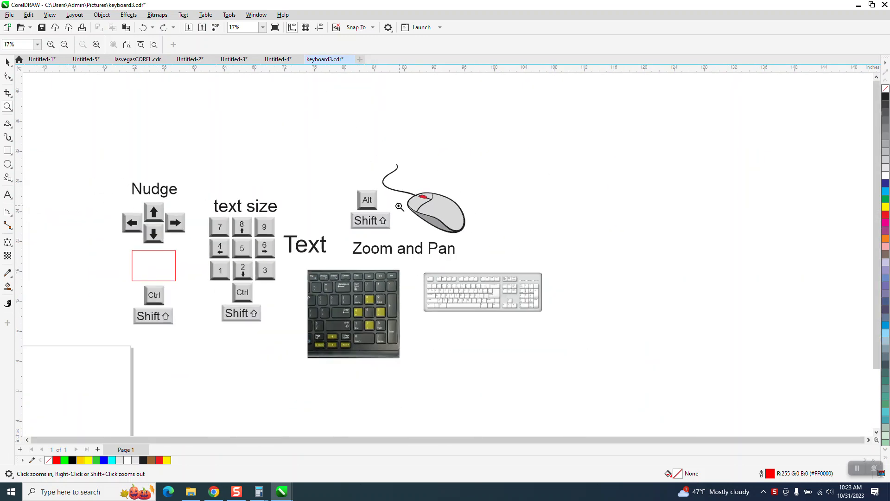
{"action": "scroll", "coordinate": [402, 207], "scroll_direction": "down", "scroll_amount": 1}
{"action": "scroll", "coordinate": [403, 207], "scroll_direction": "down", "scroll_amount": 1}
{"action": "left_click_drag", "start_coordinate": [213, 181], "coordinate": [330, 312]}
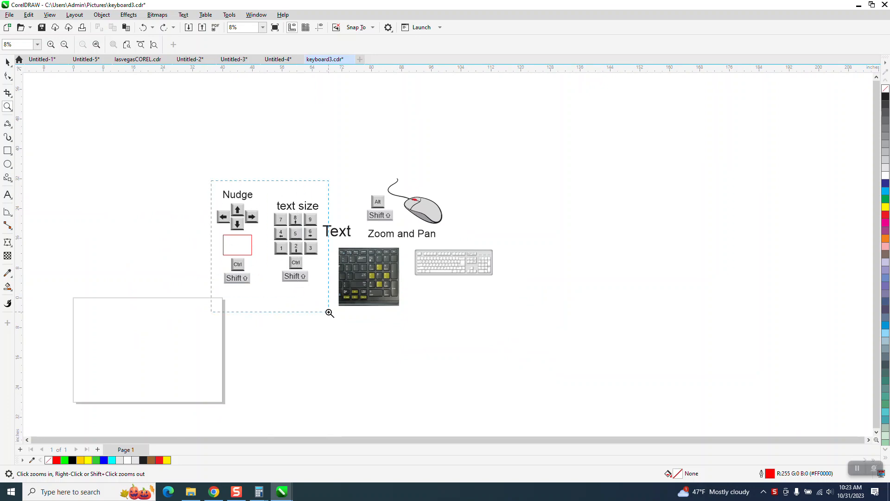
Select the red rectangle under the Nudge keys and nudge it left twice, then back right
{"action": "left_click", "coordinate": [7, 62]}
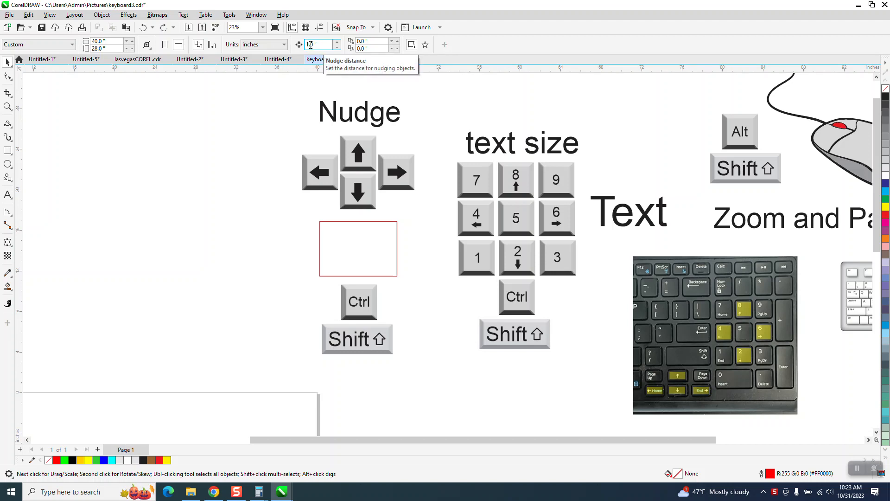
{"action": "left_click", "coordinate": [371, 222]}
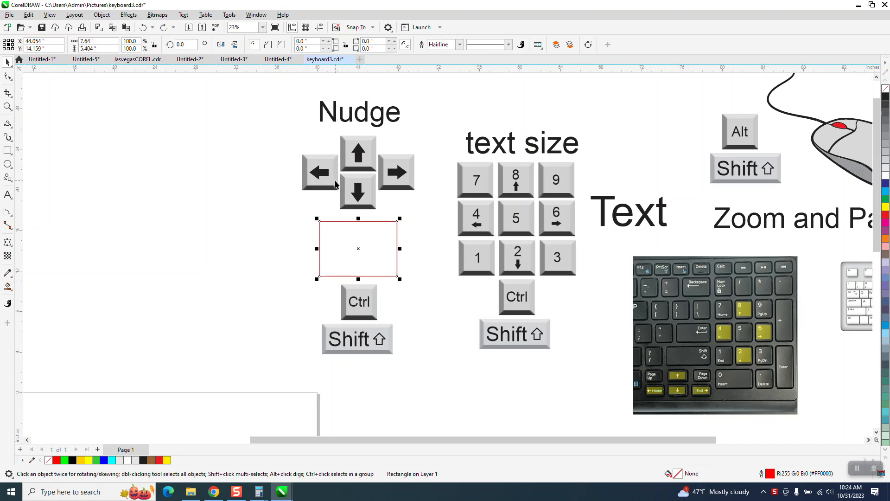
{"action": "key", "text": "Left"}
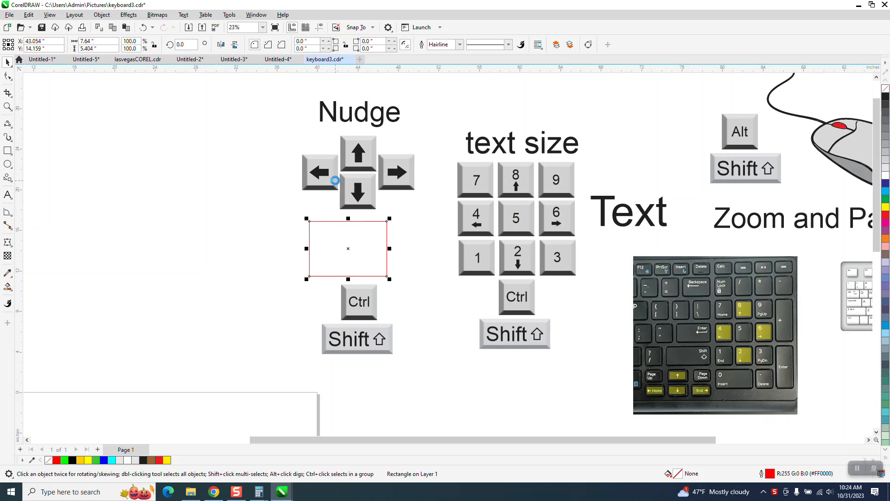
{"action": "key", "text": "Left"}
{"action": "key", "text": "Left"}
{"action": "key", "text": "Right"}
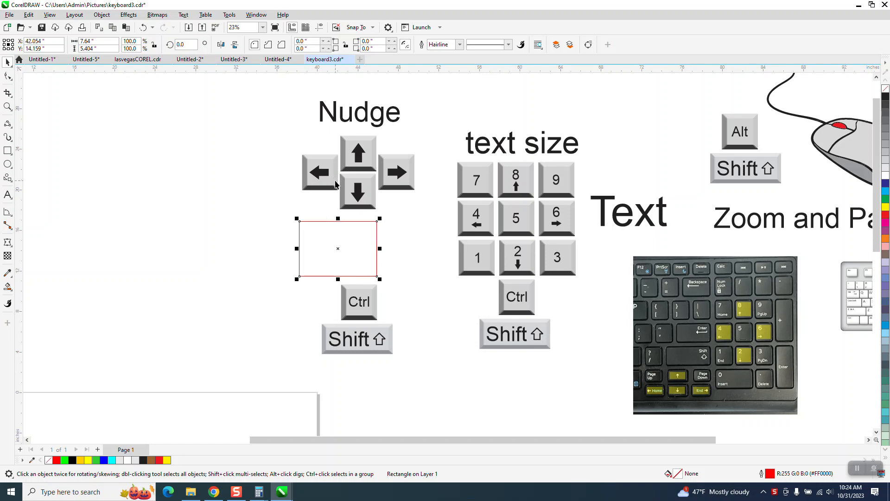
{"action": "key", "text": "Right"}
Nudge the rectangle up, down, right and left one step each, then deselect it
{"action": "key", "text": "Up"}
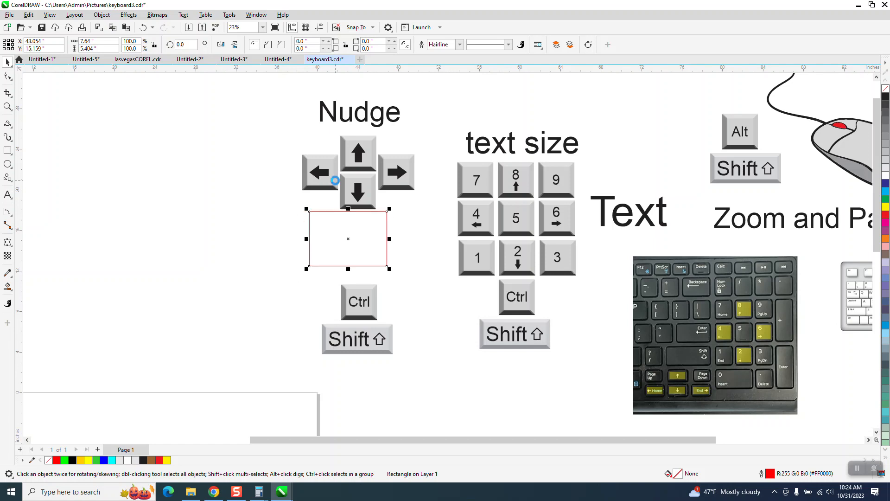
{"action": "key", "text": "Down"}
{"action": "key", "text": "Right"}
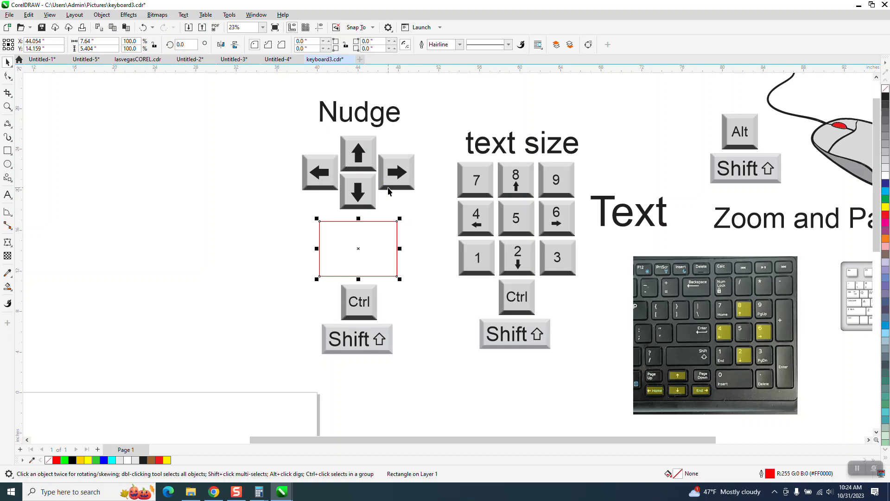
{"action": "key", "text": "Left"}
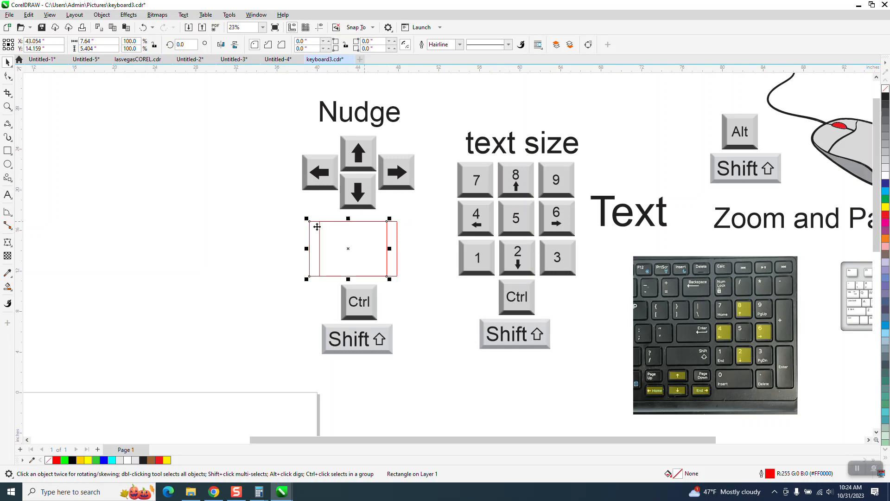
{"action": "left_click", "coordinate": [322, 242]}
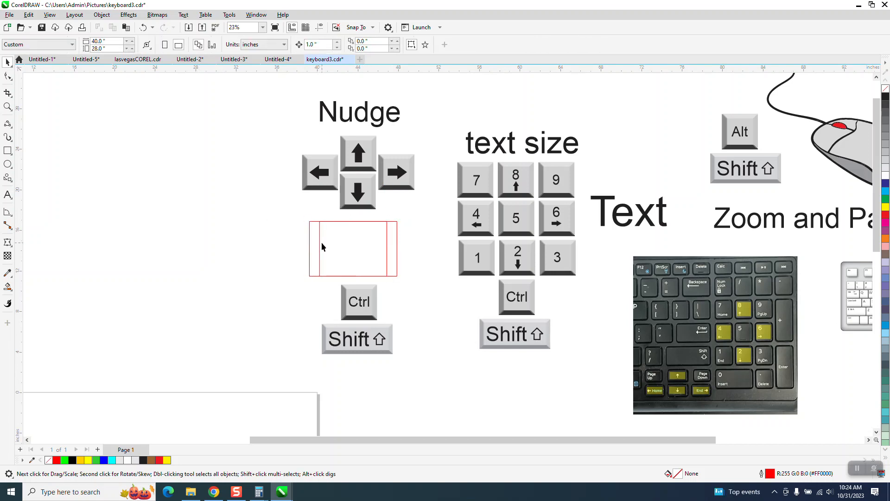
Reselect the rectangle copy, nudge it slightly left and right, returning it onto the original
{"action": "left_click", "coordinate": [320, 248]}
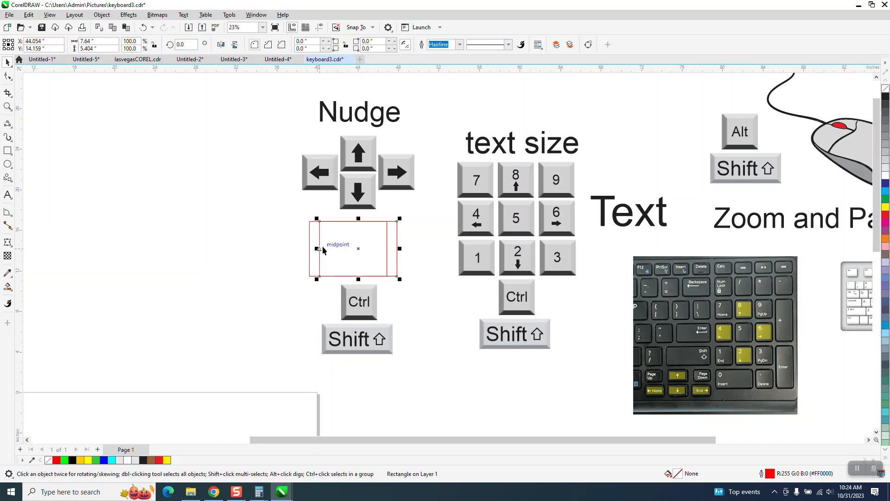
{"action": "left_click_drag", "start_coordinate": [323, 249], "coordinate": [322, 249]}
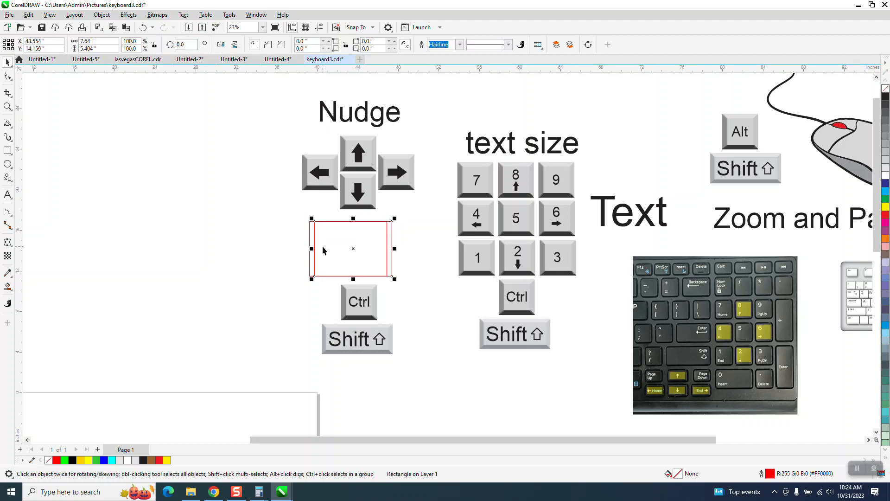
{"action": "key", "text": "Left"}
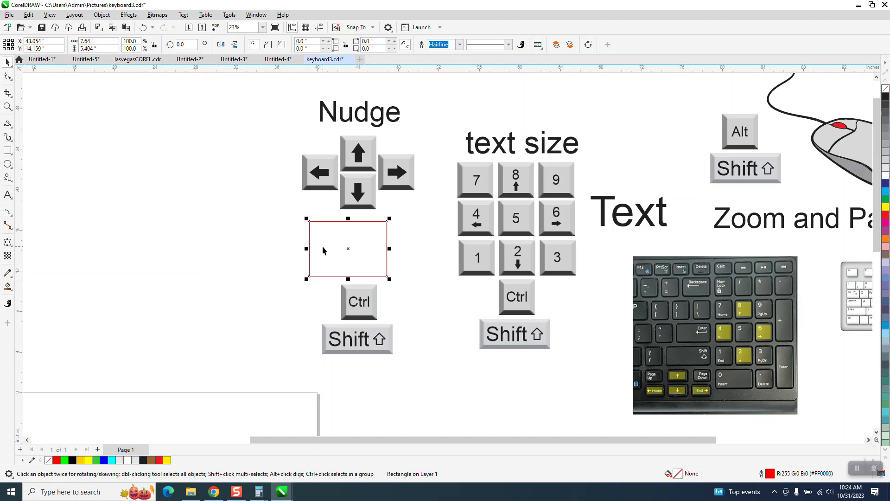
{"action": "key", "text": "Right"}
{"action": "left_click_drag", "start_coordinate": [323, 250], "coordinate": [323, 250]}
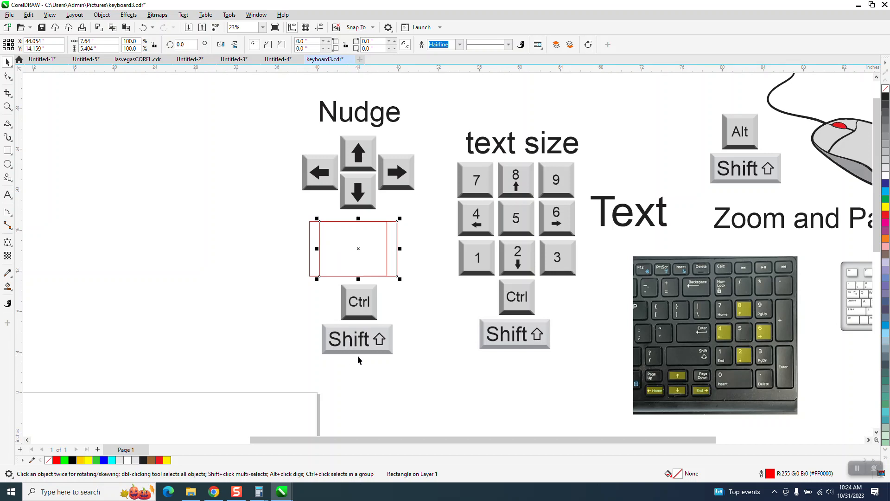
Push the rectangle far left with larger nudges, then undo those moves
{"action": "key", "text": "Left"}
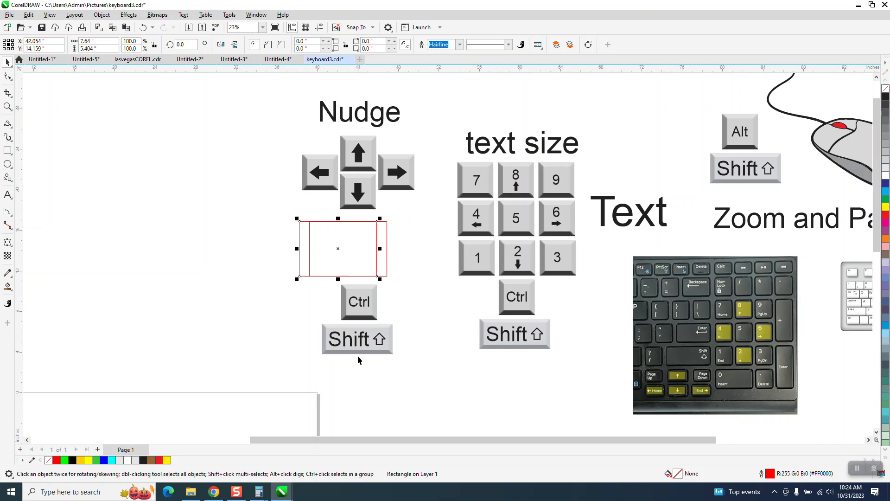
{"action": "key", "text": "Left"}
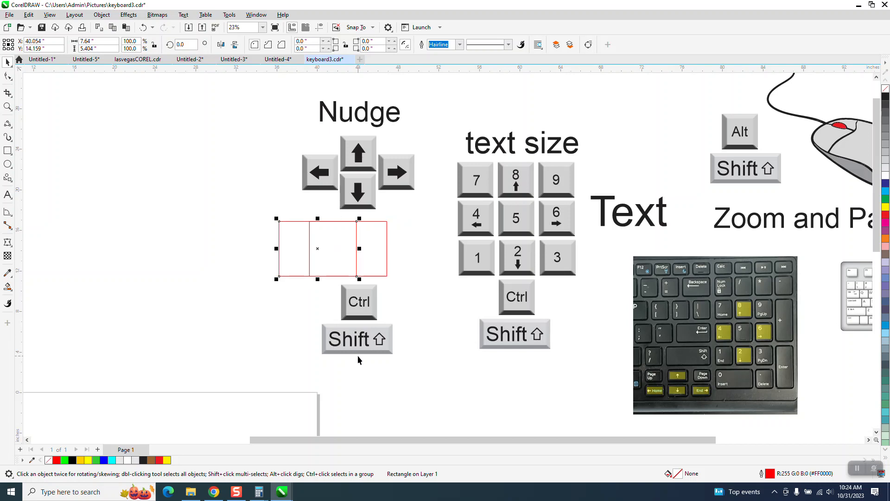
{"action": "key", "text": "Left"}
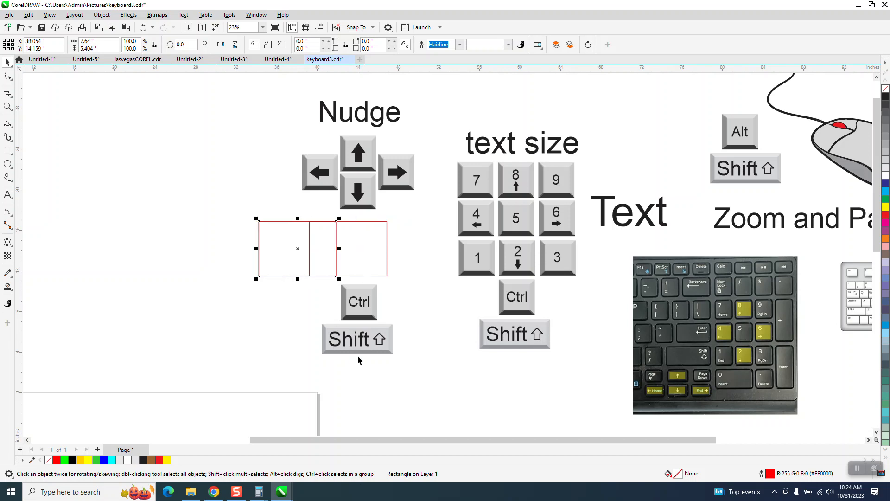
{"action": "key", "text": "Left"}
{"action": "key", "text": "Left"}
{"action": "key", "text": "Delete"}
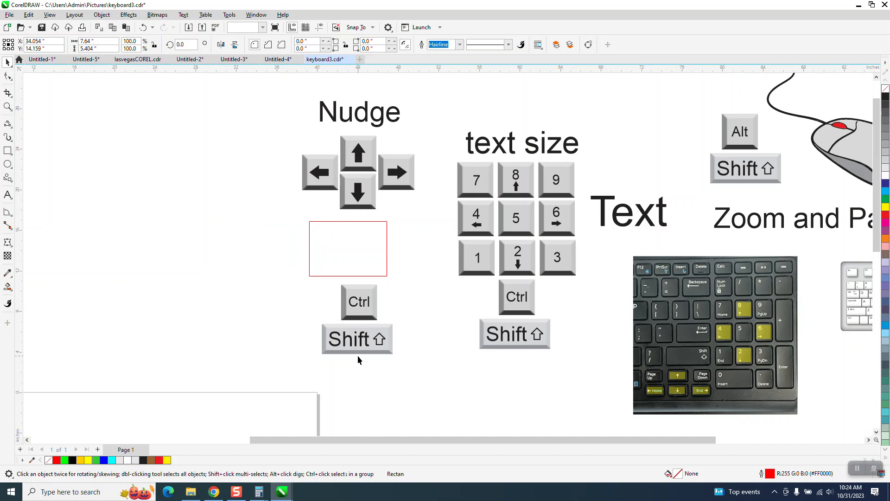
Select the left rectangle copy and zoom in close on the two overlapping rectangles
{"action": "left_click", "coordinate": [333, 276]}
{"action": "left_click", "coordinate": [336, 274]}
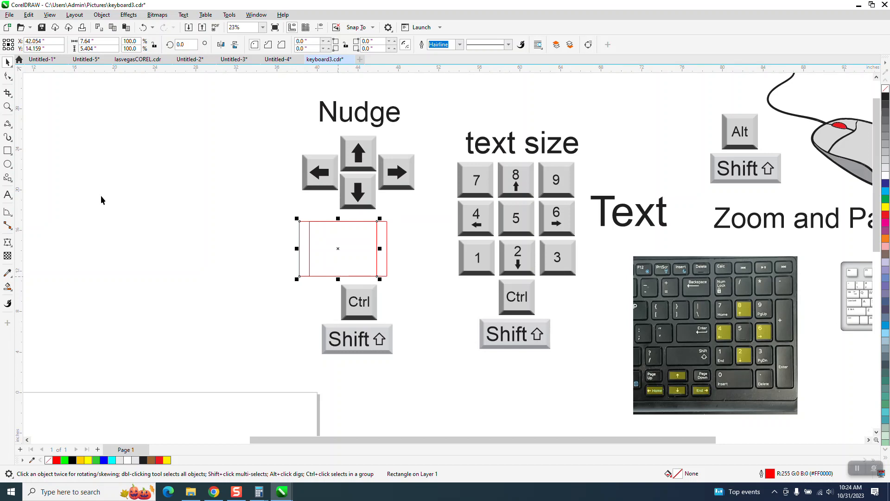
{"action": "left_click", "coordinate": [8, 107]}
{"action": "left_click_drag", "start_coordinate": [261, 181], "coordinate": [462, 336]}
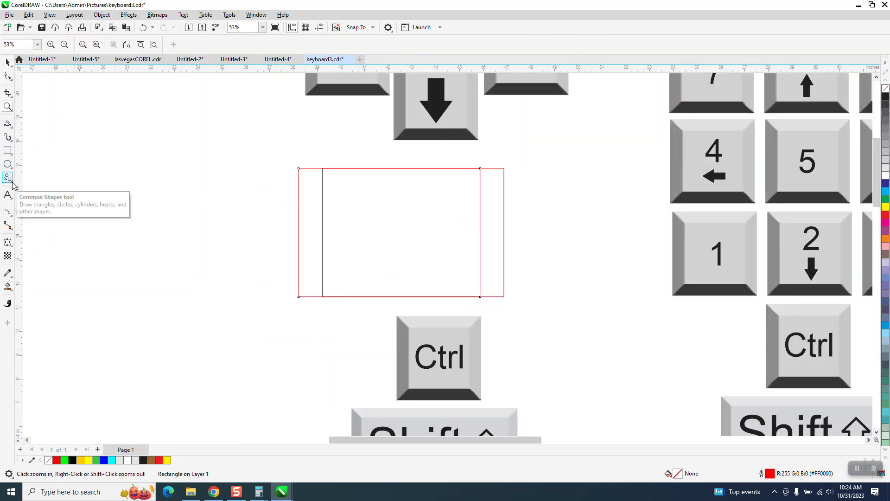
Draw a 1.00" dimension between the two rectangles' left edges, placed above them
{"action": "left_click", "coordinate": [13, 216]}
{"action": "left_click", "coordinate": [42, 210]}
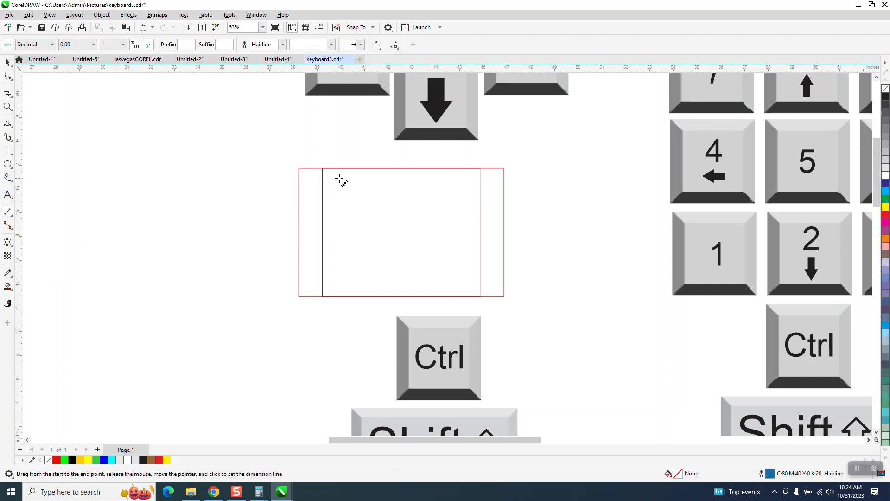
{"action": "left_click_drag", "start_coordinate": [322, 169], "coordinate": [299, 169]}
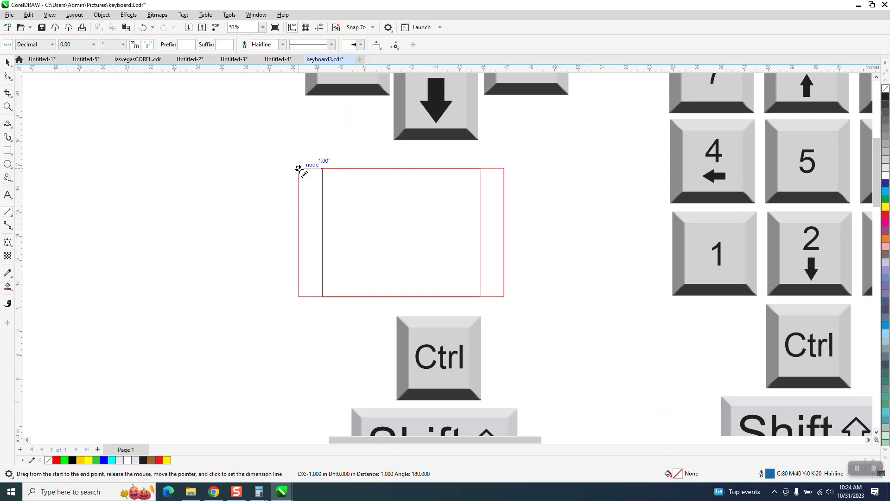
{"action": "left_click", "coordinate": [298, 159]}
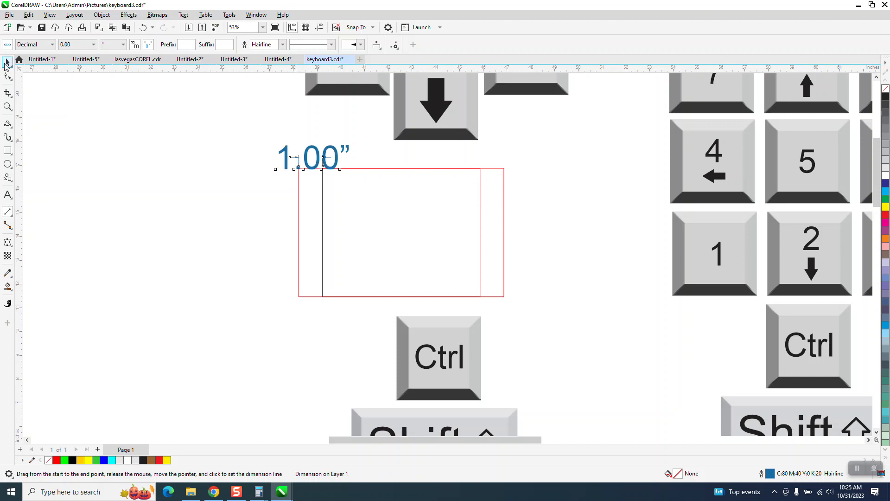
Select the red rectangle and nudge it left, right and left again
{"action": "left_click", "coordinate": [8, 62]}
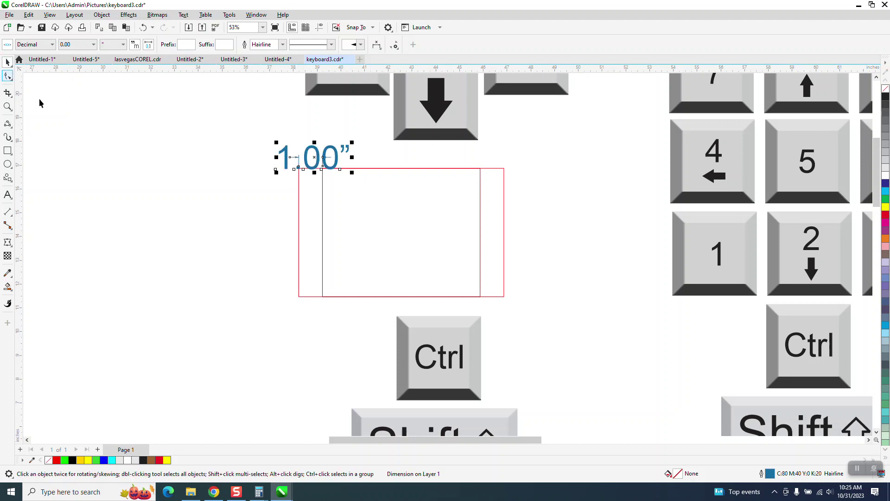
{"action": "left_click", "coordinate": [299, 240]}
{"action": "key", "text": "Left"}
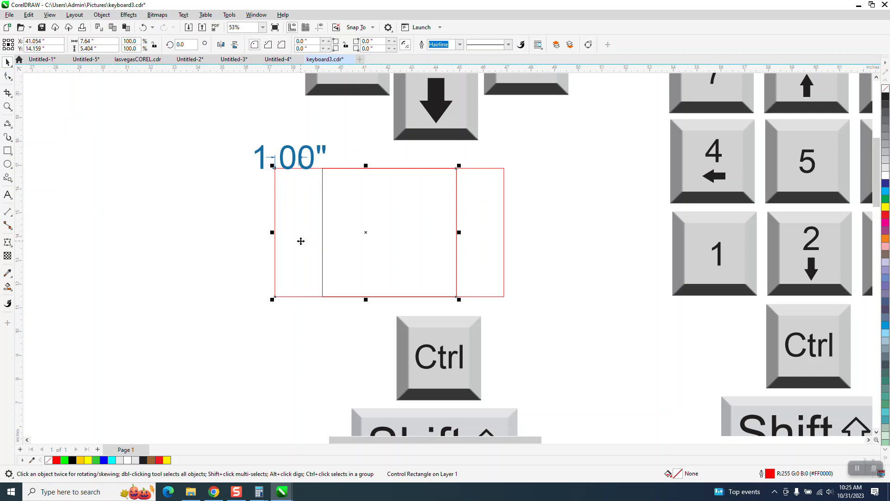
{"action": "key", "text": "Right"}
{"action": "key", "text": "Right"}
{"action": "key", "text": "Left"}
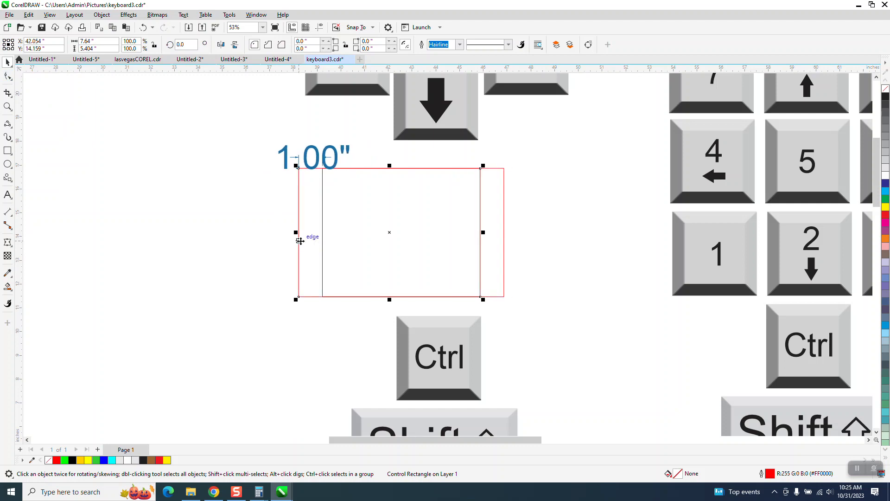
Delete the 1.00" dimension label and reselect the red rectangle
{"action": "left_click", "coordinate": [341, 154]}
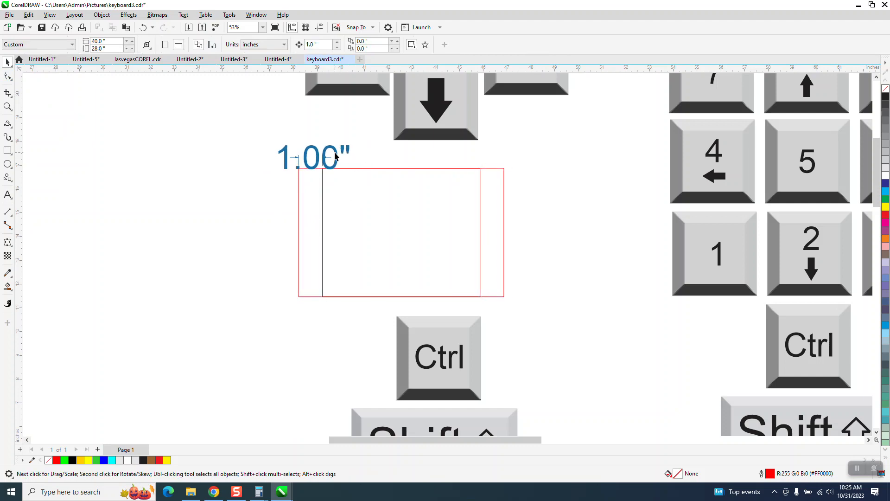
{"action": "key", "text": "Delete"}
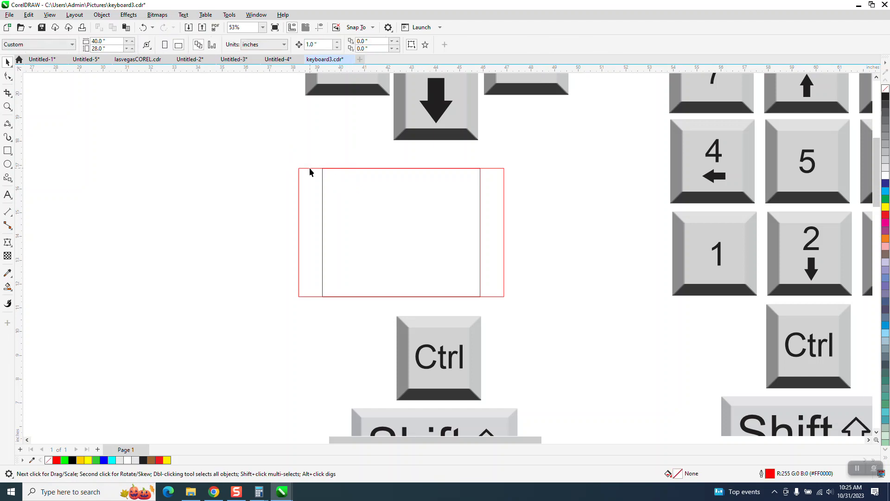
{"action": "left_click", "coordinate": [311, 168]}
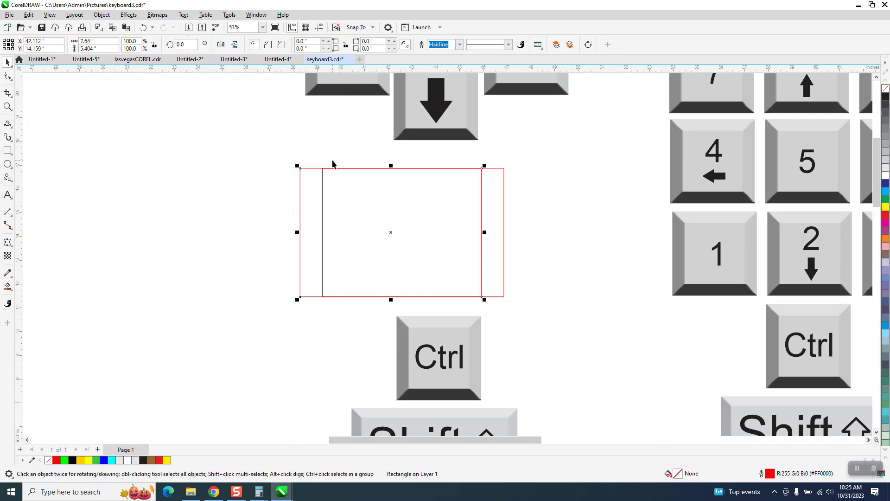
Drag the red rectangle to the right and reselect it
{"action": "left_click_drag", "start_coordinate": [332, 165], "coordinate": [544, 307]}
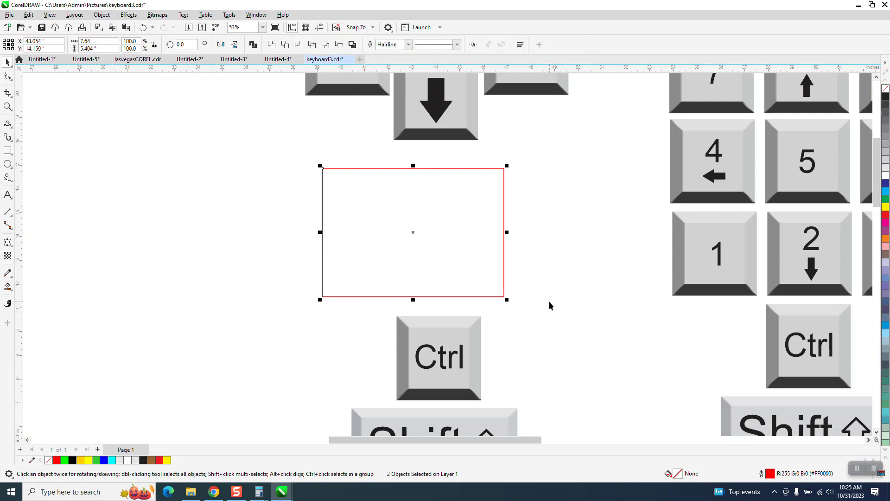
{"action": "left_click", "coordinate": [316, 239]}
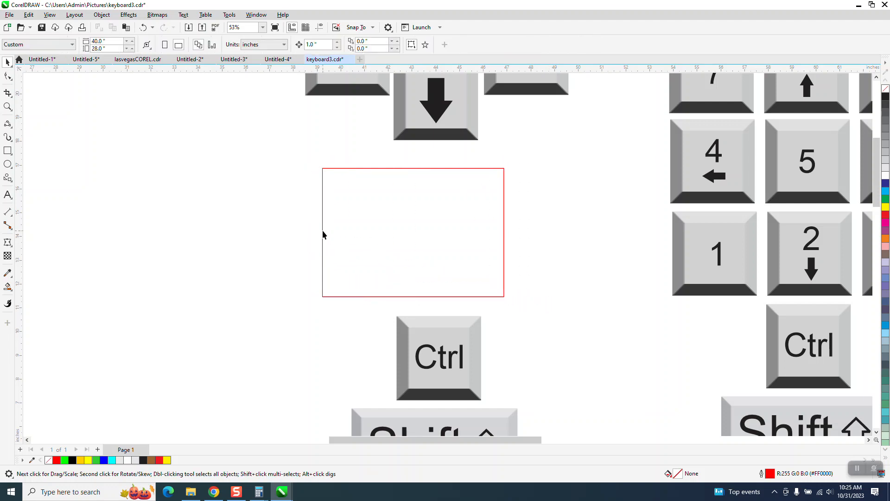
{"action": "left_click", "coordinate": [323, 235]}
Drop a duplicate rectangle two inches to the left, then undo the duplicate
{"action": "left_click_drag", "start_coordinate": [324, 231], "coordinate": [340, 223]}
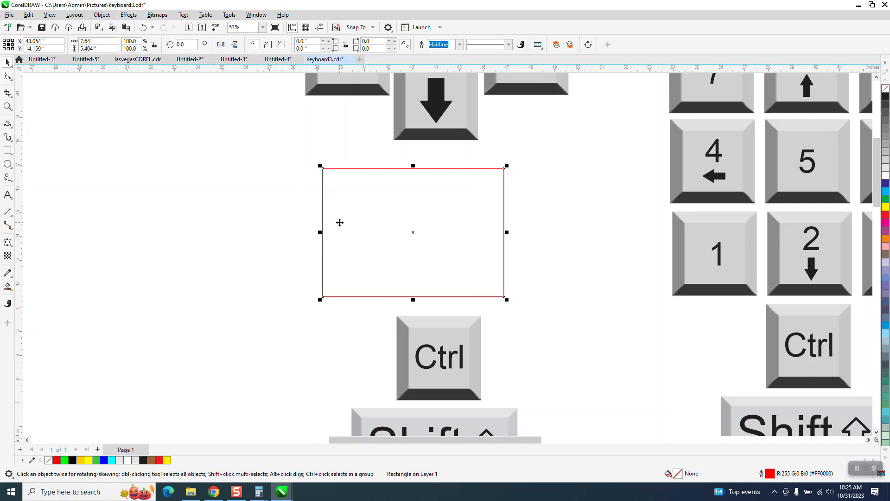
{"action": "key", "text": "ctrl+d"}
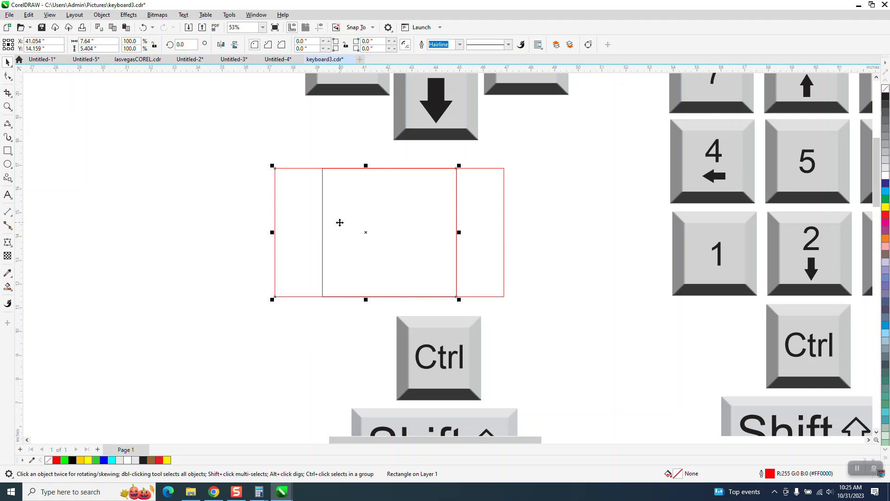
{"action": "key", "text": "ctrl+z"}
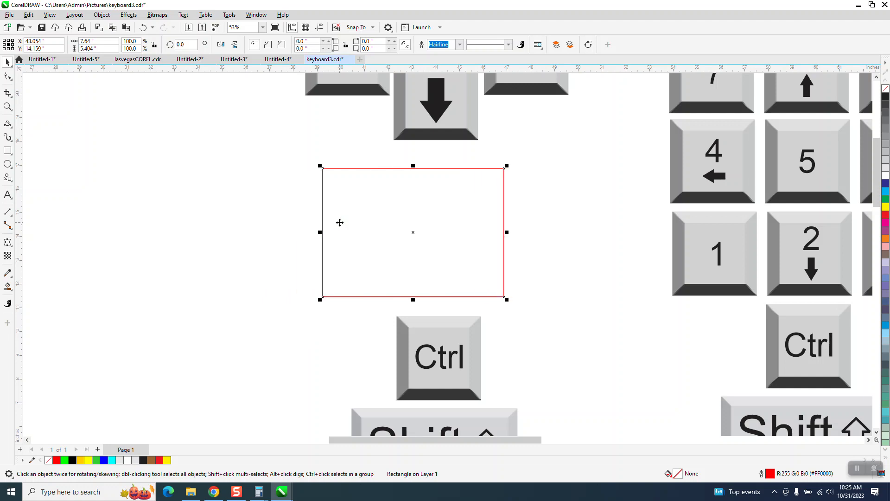
Duplicate the rectangle 0.5 inch left, then check the 1-inch nudge distance on the property bar
{"action": "key", "text": "ctrl+d"}
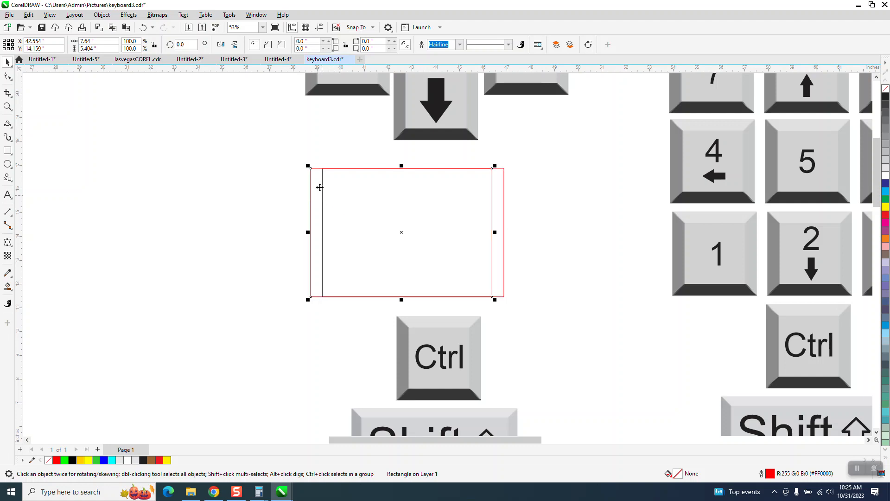
{"action": "left_click", "coordinate": [295, 162]}
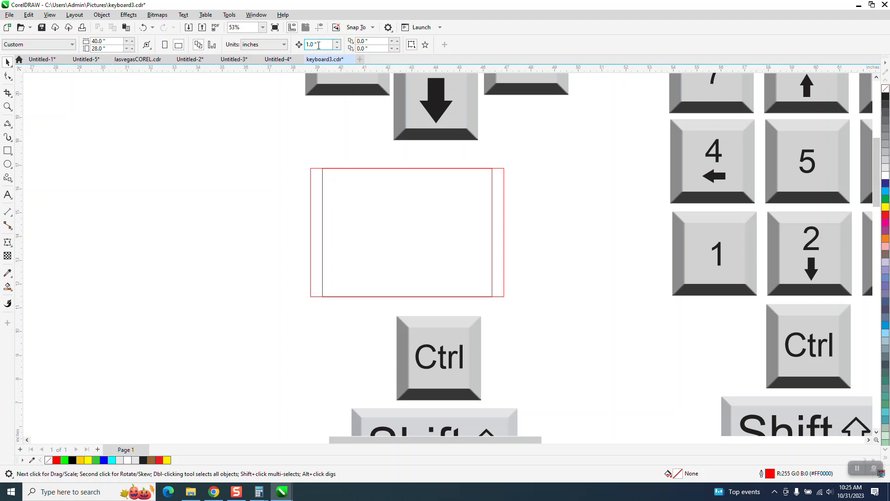
{"action": "left_click", "coordinate": [314, 45]}
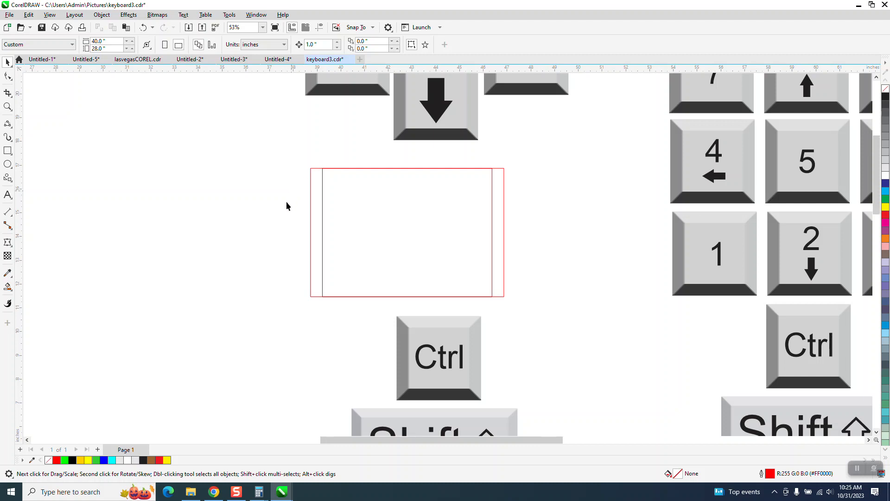
{"action": "scroll", "coordinate": [286, 202], "scroll_direction": "down", "scroll_amount": 1}
{"action": "scroll", "coordinate": [345, 230], "scroll_direction": "down", "scroll_amount": 1}
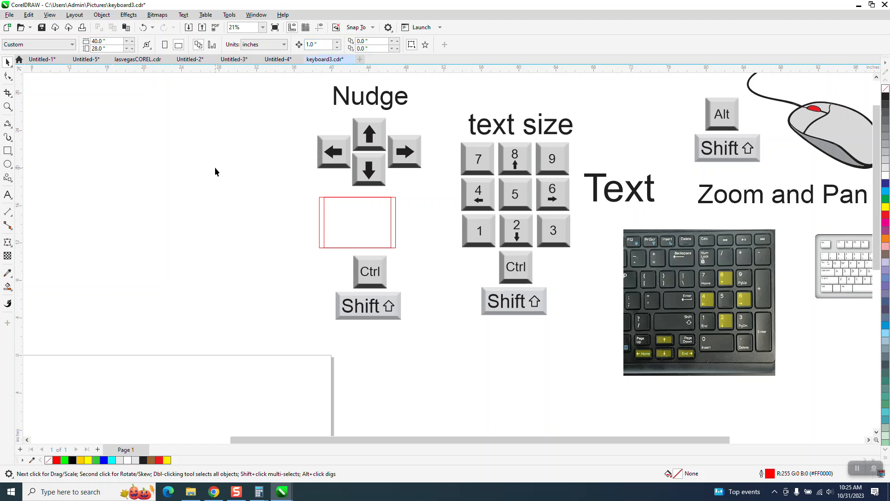
{"action": "left_click", "coordinate": [353, 217]}
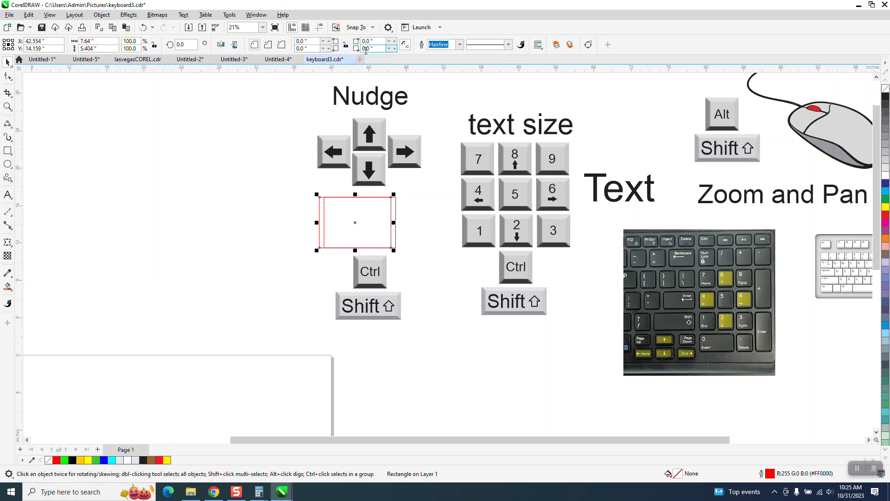
{"action": "left_click", "coordinate": [287, 238]}
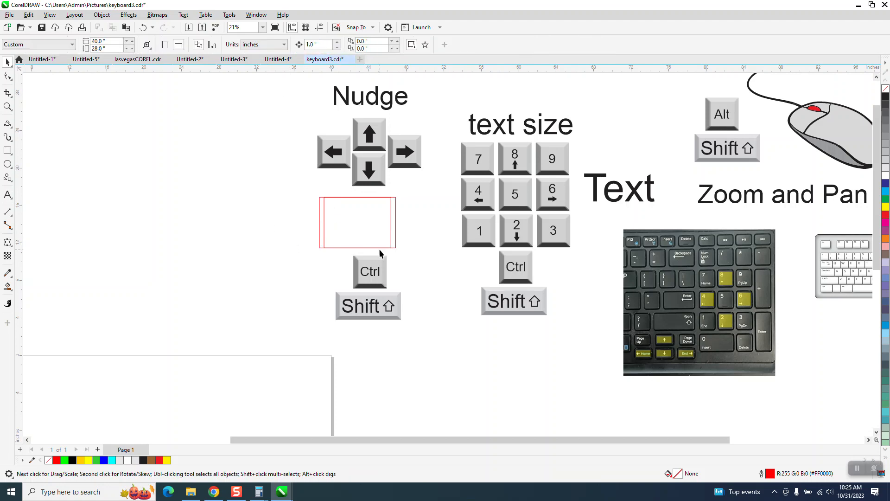
{"action": "scroll", "coordinate": [426, 252], "scroll_direction": "down", "scroll_amount": 1}
{"action": "scroll", "coordinate": [427, 253], "scroll_direction": "down", "scroll_amount": 1}
{"action": "left_click_drag", "start_coordinate": [449, 124], "coordinate": [792, 397]}
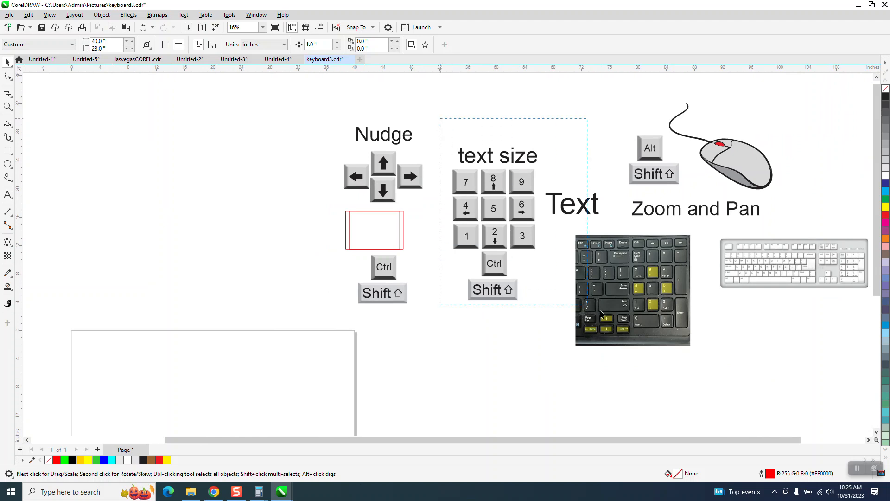
{"action": "left_click", "coordinate": [8, 106]}
{"action": "left_click_drag", "start_coordinate": [447, 139], "coordinate": [796, 411]}
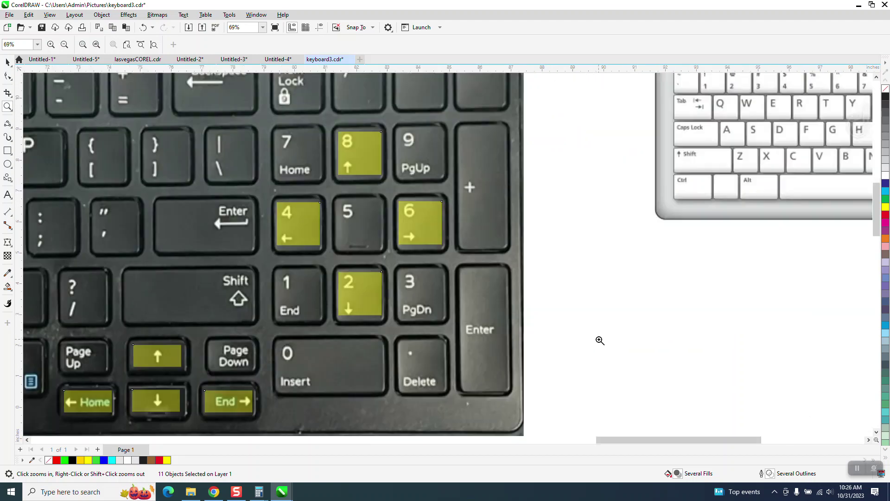
{"action": "left_click_drag", "start_coordinate": [444, 243], "coordinate": [599, 340]}
{"action": "scroll", "coordinate": [509, 310], "scroll_direction": "down", "scroll_amount": 2}
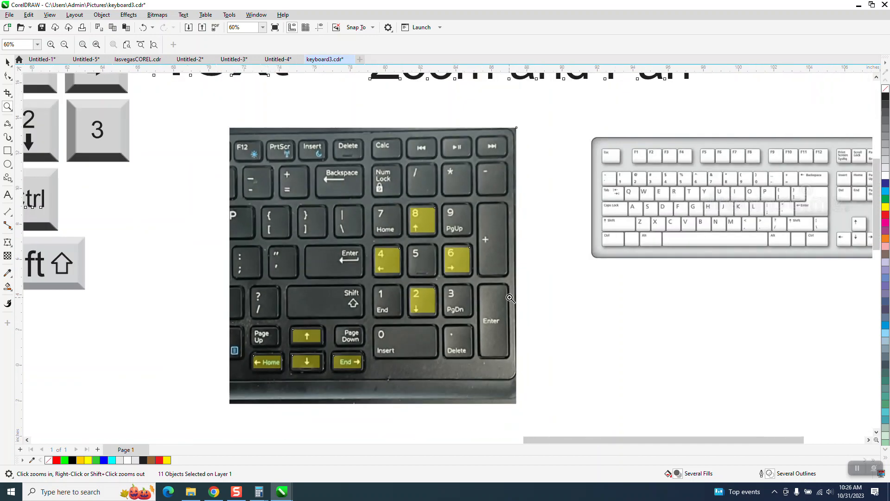
{"action": "scroll", "coordinate": [510, 310], "scroll_direction": "down", "scroll_amount": 2}
{"action": "scroll", "coordinate": [487, 307], "scroll_direction": "down", "scroll_amount": 1}
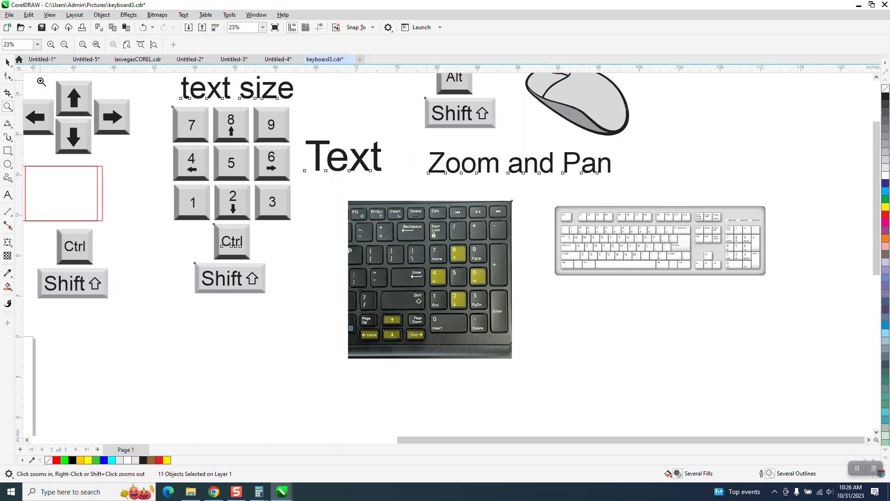
{"action": "left_click", "coordinate": [8, 62]}
{"action": "left_click", "coordinate": [300, 111]}
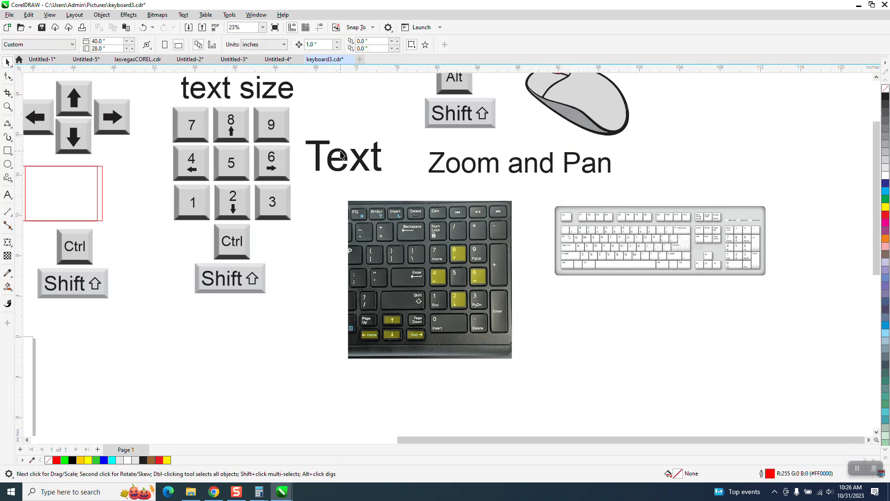
Select the word Text, drag it slightly right and nudge it up then down twice
{"action": "left_click", "coordinate": [342, 156]}
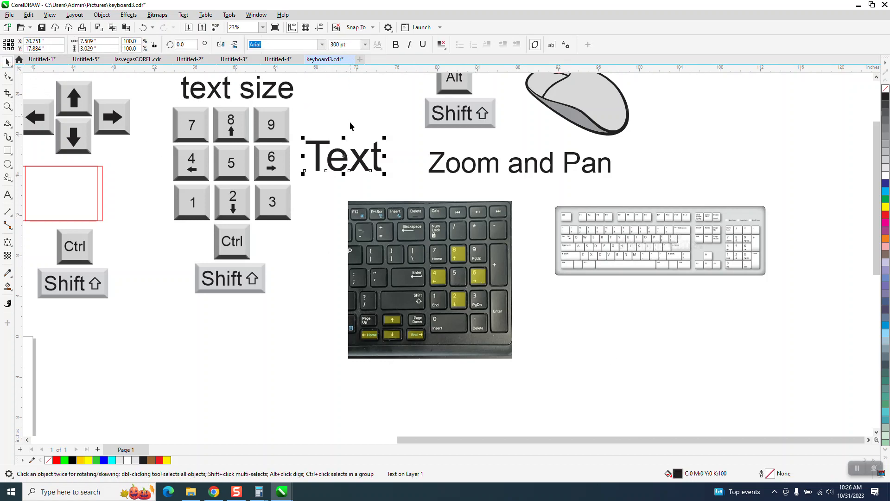
{"action": "left_click_drag", "start_coordinate": [346, 157], "coordinate": [355, 156]}
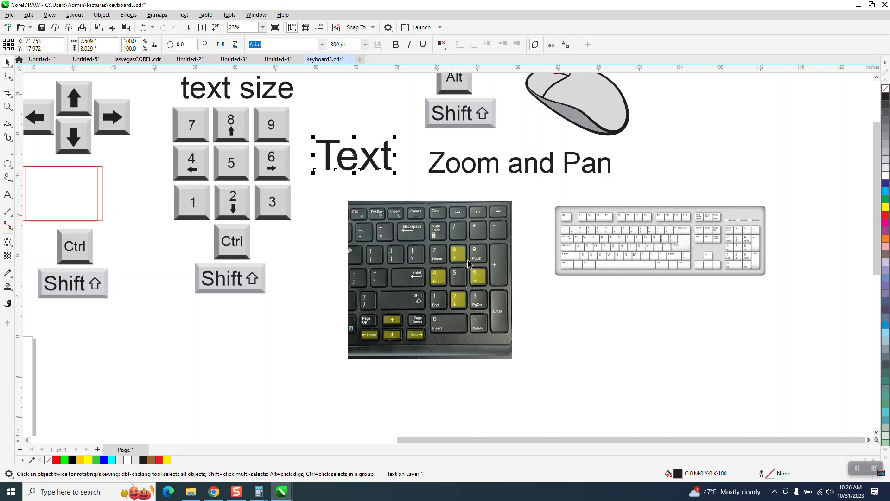
{"action": "key", "text": "Up"}
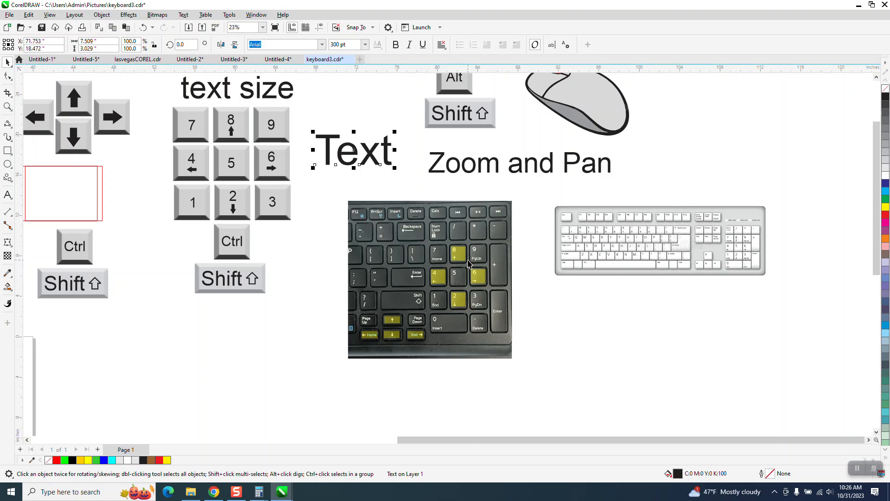
{"action": "key", "text": "Down"}
{"action": "key", "text": "Down"}
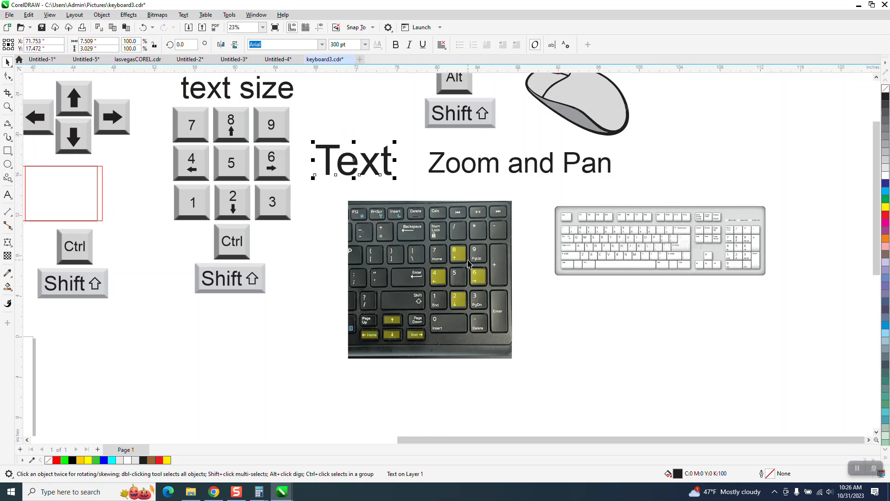
{"action": "key", "text": "Down"}
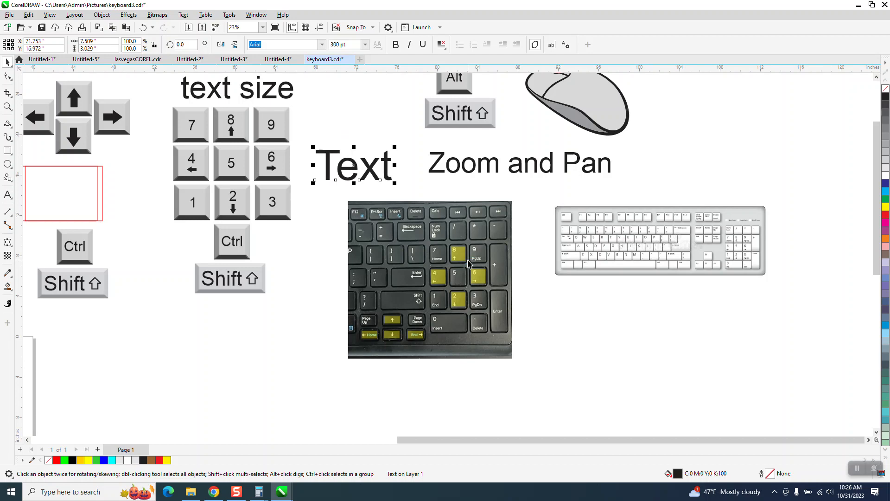
Nudge the word Text right once and back left twice
{"action": "key", "text": "Right"}
{"action": "key", "text": "Right"}
{"action": "key", "text": "Left"}
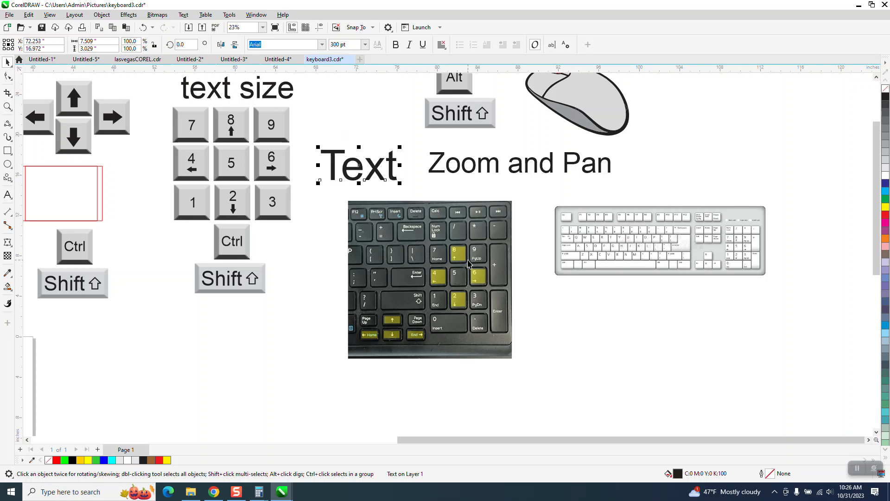
{"action": "key", "text": "Left"}
Reselect the word Text and nudge it up and down in larger steps, ending one step higher
{"action": "key", "text": "Escape"}
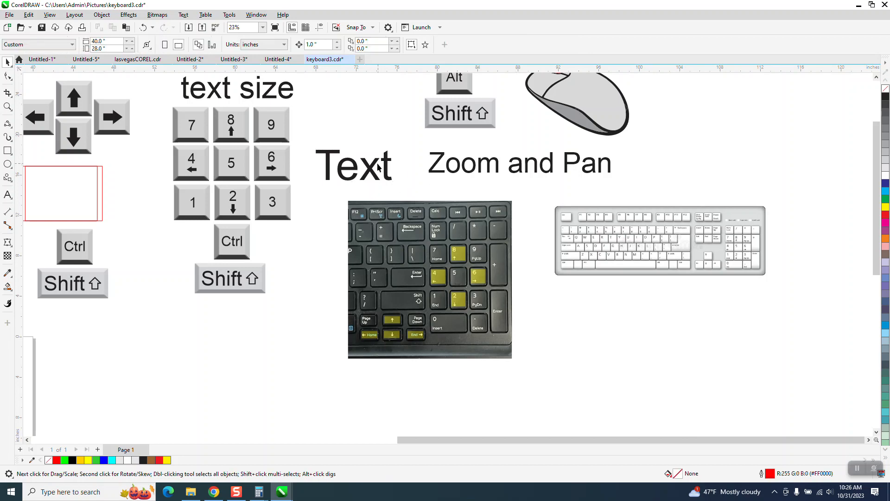
{"action": "left_click", "coordinate": [377, 166]}
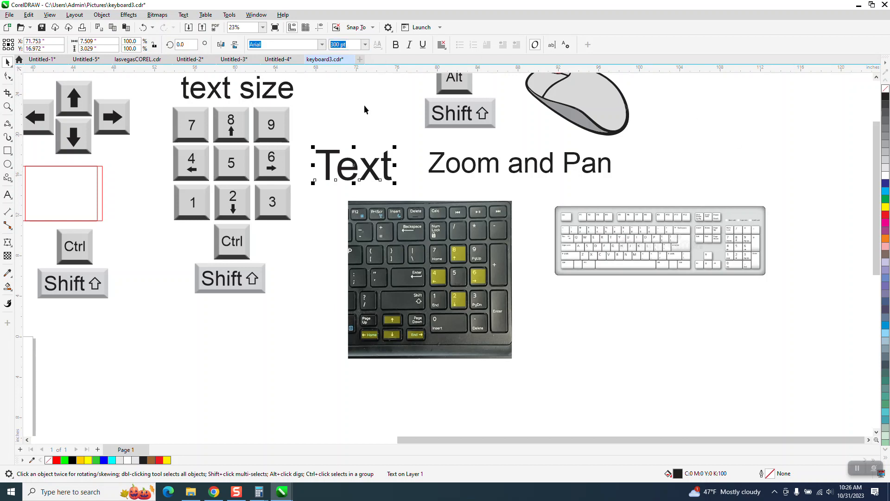
{"action": "key", "text": "Up"}
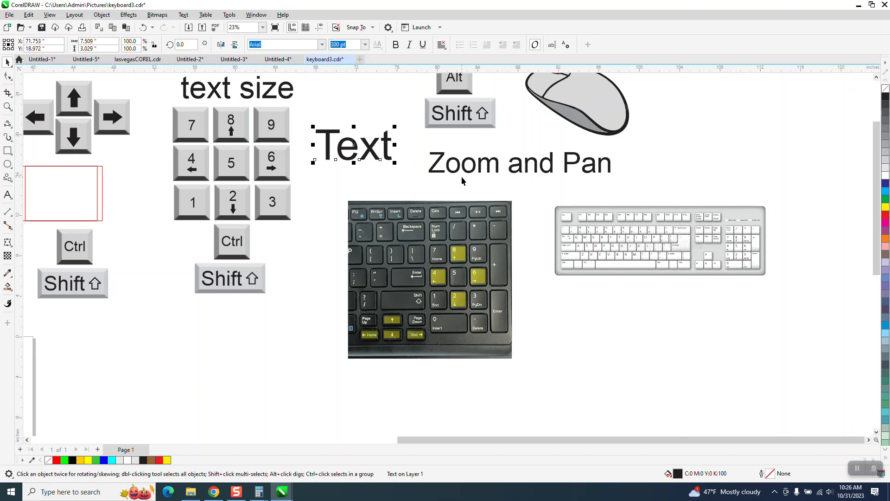
{"action": "key", "text": "Down"}
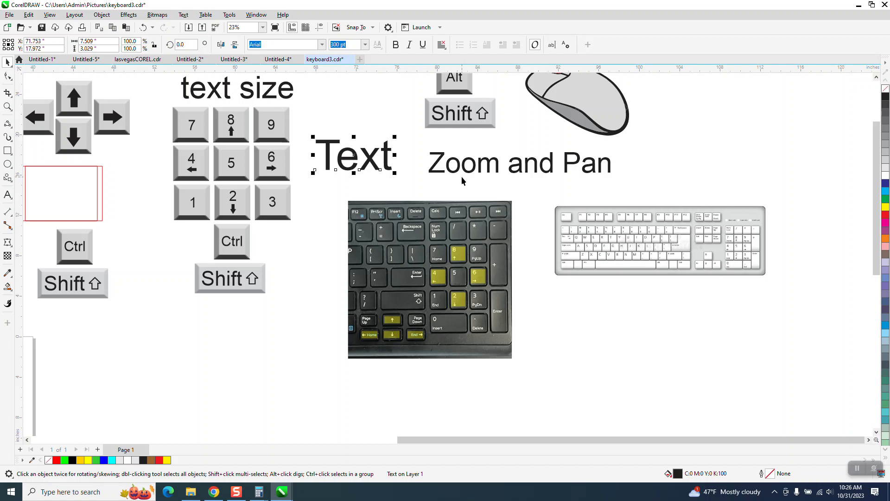
{"action": "key", "text": "Up"}
{"action": "key", "text": "Down"}
{"action": "key", "text": "Up"}
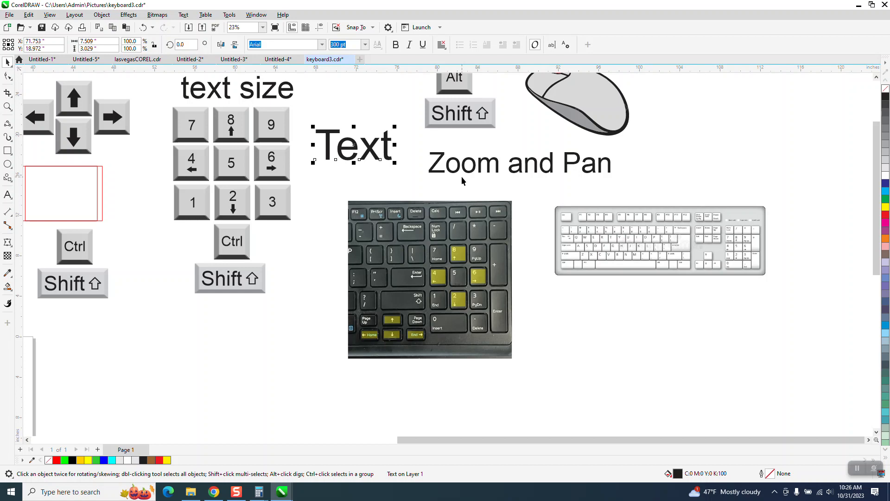
Enlarge the Text word's font size slightly in five small steps
{"action": "key", "text": "ctrl+KP_6"}
{"action": "key", "text": "ctrl+KP_6"}
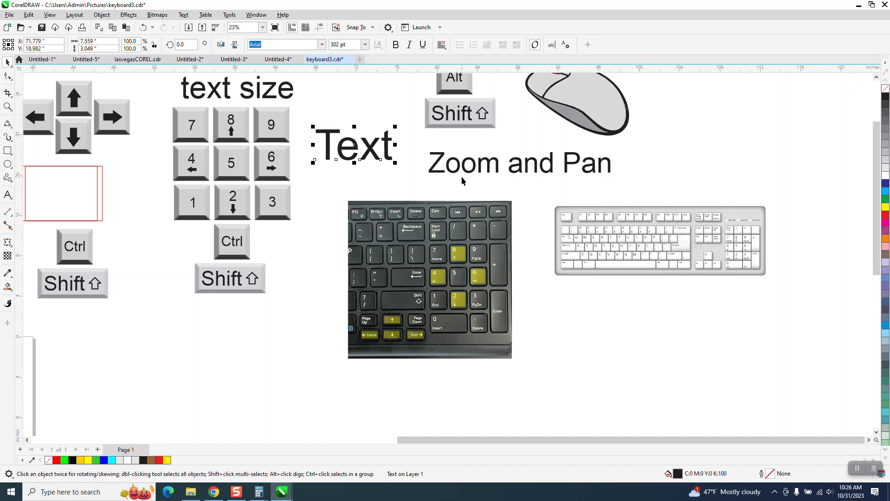
{"action": "key", "text": "ctrl+KP_6"}
{"action": "key", "text": "ctrl+KP_6"}
{"action": "key", "text": "ctrl+KP_6"}
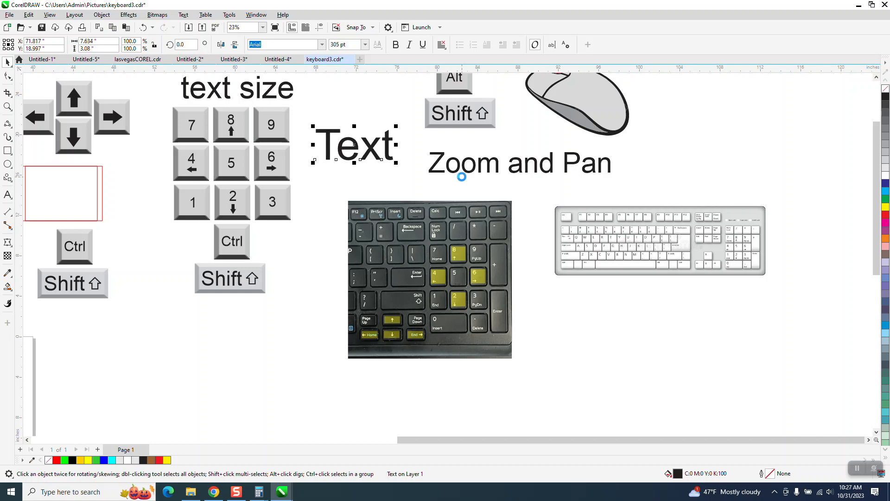
{"action": "key", "text": "ctrl+KP_6"}
{"action": "key", "text": "ctrl+KP_6"}
{"action": "key", "text": "ctrl+KP_6"}
{"action": "key", "text": "ctrl+KP_6"}
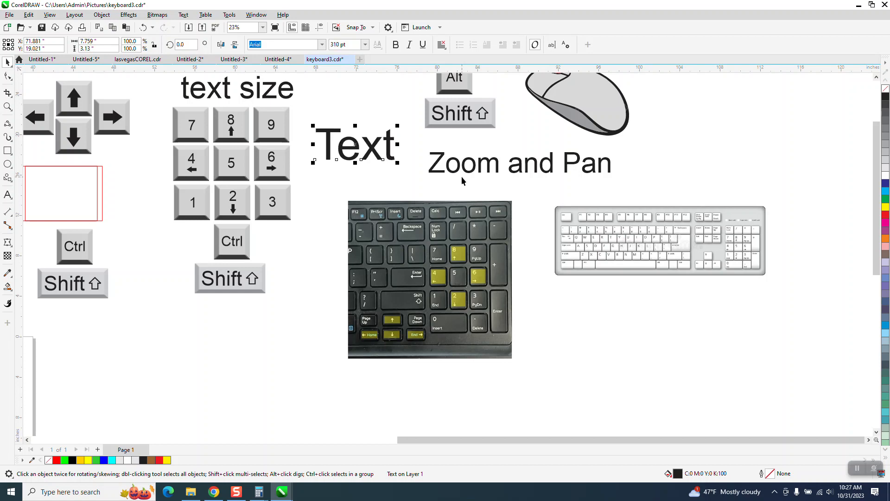
{"action": "key", "text": "ctrl+KP_6"}
{"action": "key", "text": "ctrl+KP_6"}
{"action": "key", "text": "ctrl+KP_6"}
{"action": "key", "text": "ctrl+KP_6"}
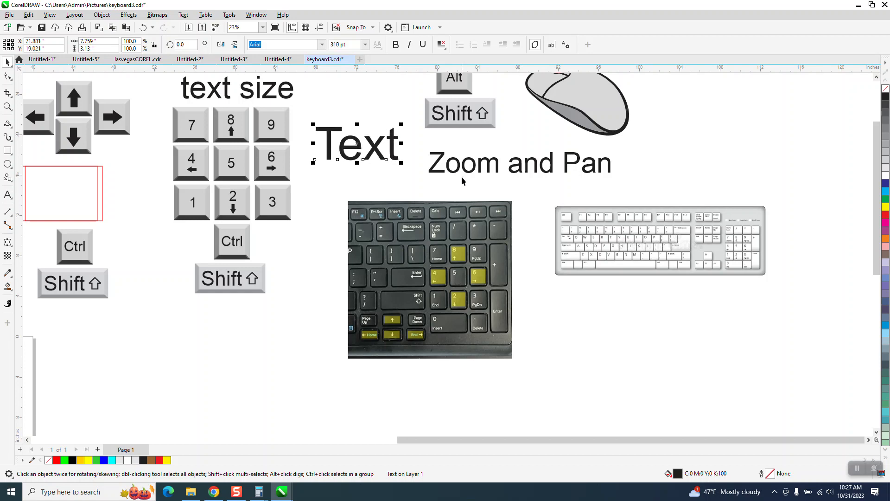
{"action": "key", "text": "ctrl+KP_6"}
{"action": "key", "text": "ctrl+KP_6"}
{"action": "key", "text": "ctrl+KP_6"}
{"action": "key", "text": "ctrl+KP_6"}
{"action": "key", "text": "ctrl+KP_6"}
{"action": "key", "text": "ctrl+KP_6"}
{"action": "key", "text": "ctrl+KP_6"}
{"action": "key", "text": "ctrl+KP_6"}
{"action": "key", "text": "ctrl+KP_6"}
{"action": "key", "text": "ctrl+KP_6"}
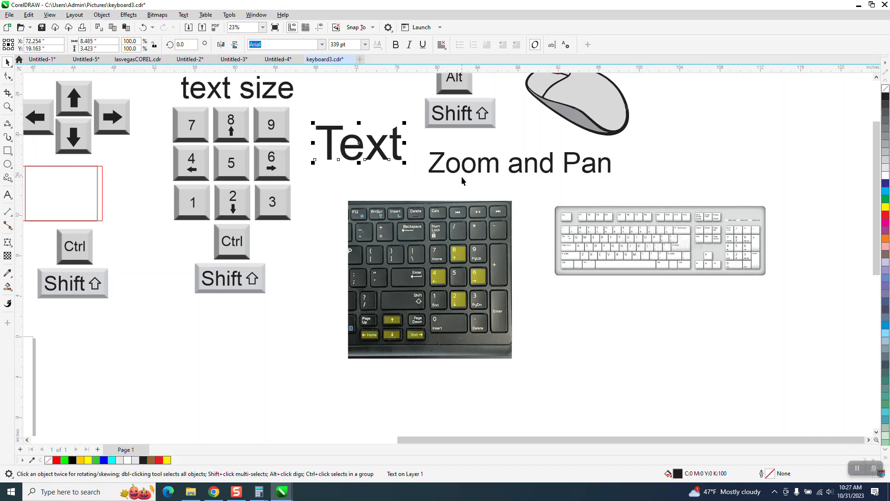
Shrink the Text word's font size back down to 286 pt
{"action": "key", "text": "ctrl+KP_4"}
{"action": "key", "text": "ctrl+KP_4"}
{"action": "key", "text": "ctrl+KP_4"}
{"action": "key", "text": "ctrl+KP_4"}
{"action": "key", "text": "ctrl+KP_4"}
{"action": "key", "text": "ctrl+KP_4"}
{"action": "key", "text": "ctrl+KP_4"}
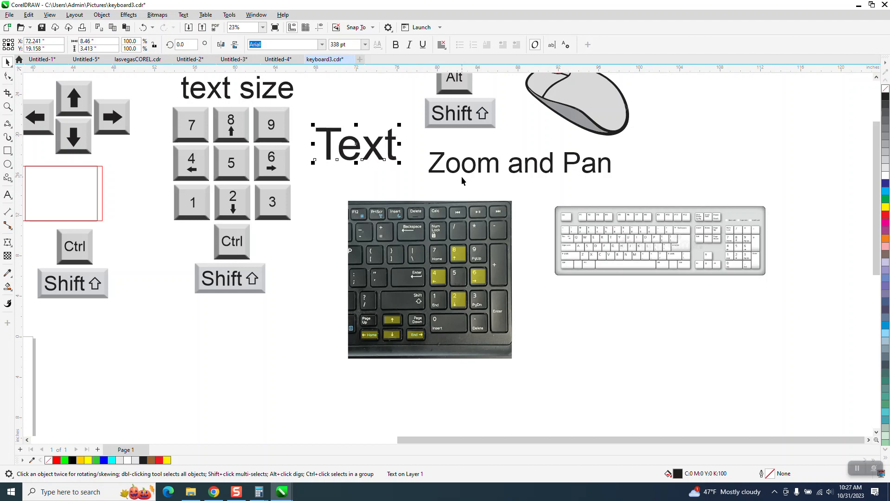
{"action": "key", "text": "ctrl+KP_4"}
{"action": "key", "text": "ctrl+KP_4"}
{"action": "key", "text": "ctrl+KP_4"}
{"action": "key", "text": "ctrl+KP_4"}
{"action": "key", "text": "ctrl+KP_4"}
{"action": "key", "text": "ctrl+KP_4"}
{"action": "key", "text": "ctrl+KP_4"}
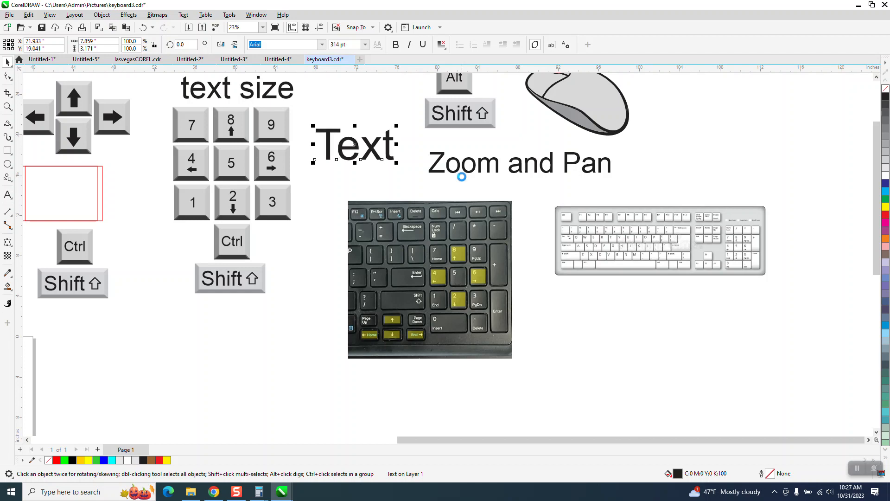
{"action": "key", "text": "ctrl+KP_4"}
{"action": "key", "text": "ctrl+KP_4"}
{"action": "key", "text": "ctrl+KP_4"}
{"action": "key", "text": "ctrl+KP_4"}
{"action": "key", "text": "ctrl+KP_4"}
{"action": "key", "text": "ctrl+KP_4"}
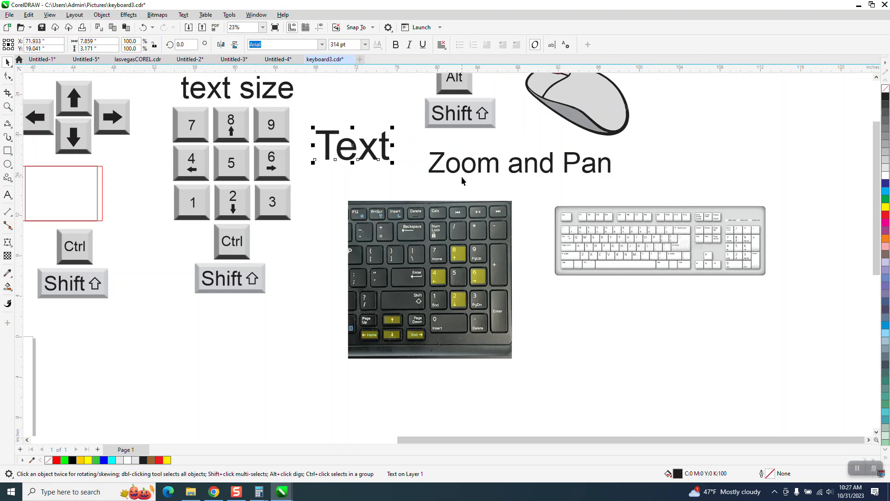
{"action": "key", "text": "ctrl+KP_4"}
{"action": "key", "text": "ctrl+KP_4"}
{"action": "key", "text": "ctrl+KP_4"}
{"action": "key", "text": "ctrl+KP_4"}
{"action": "key", "text": "ctrl+KP_4"}
{"action": "key", "text": "ctrl+KP_4"}
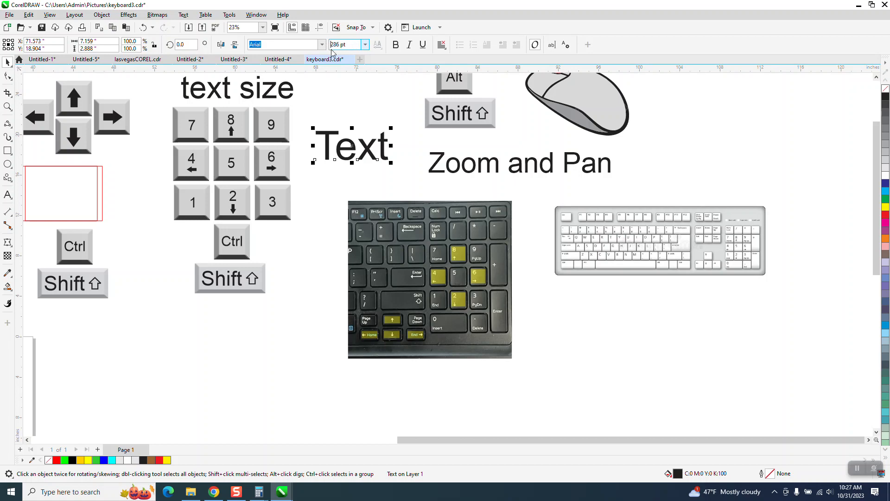
Set the font size back to 300 pt, then enlarge it four big steps
{"action": "double_click", "coordinate": [350, 44]}
{"action": "type", "text": "300"}
{"action": "key", "text": "Return"}
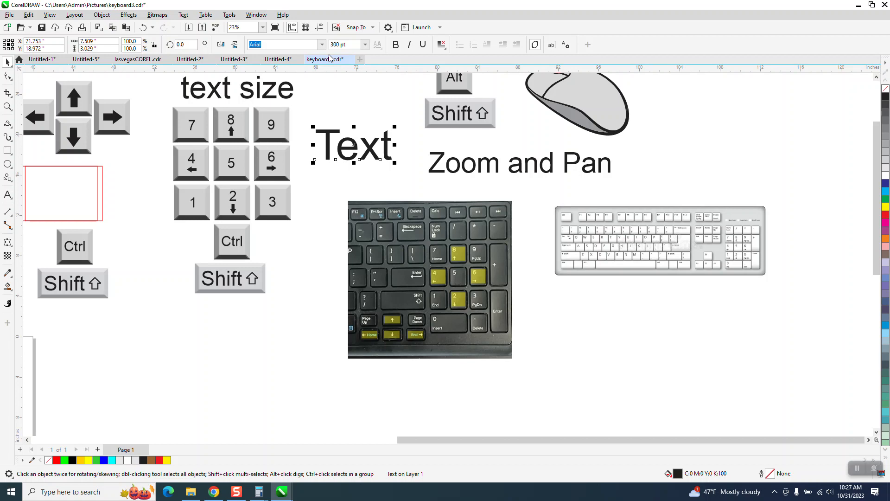
{"action": "key", "text": "ctrl+KP_8"}
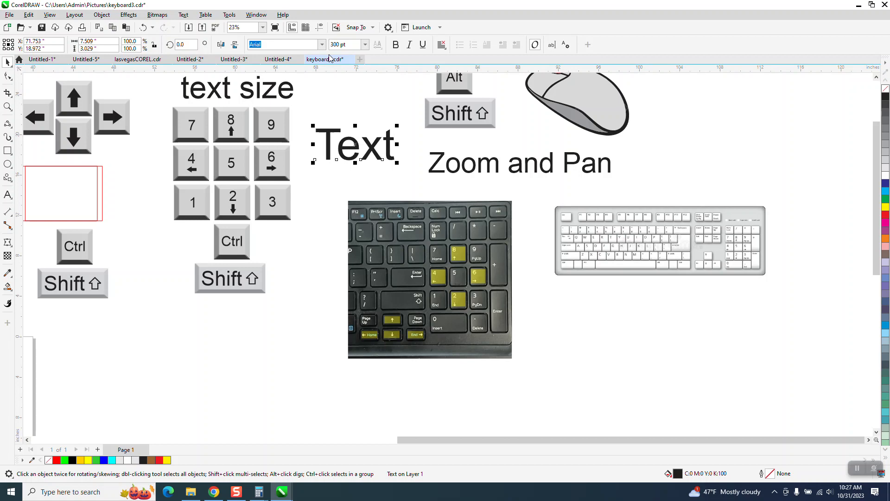
{"action": "key", "text": "ctrl+KP_8"}
{"action": "key", "text": "ctrl+KP_8"}
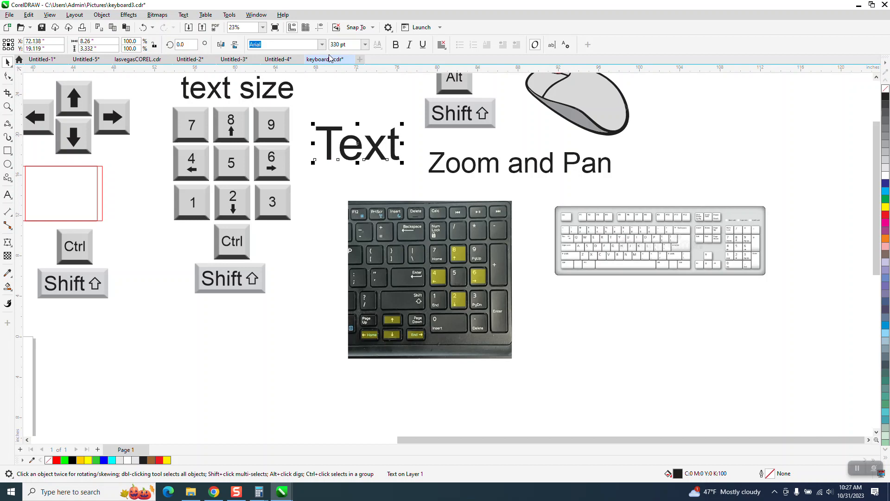
{"action": "key", "text": "ctrl+KP_8"}
{"action": "key", "text": "ctrl+KP_8"}
{"action": "key", "text": "ctrl+KP_8"}
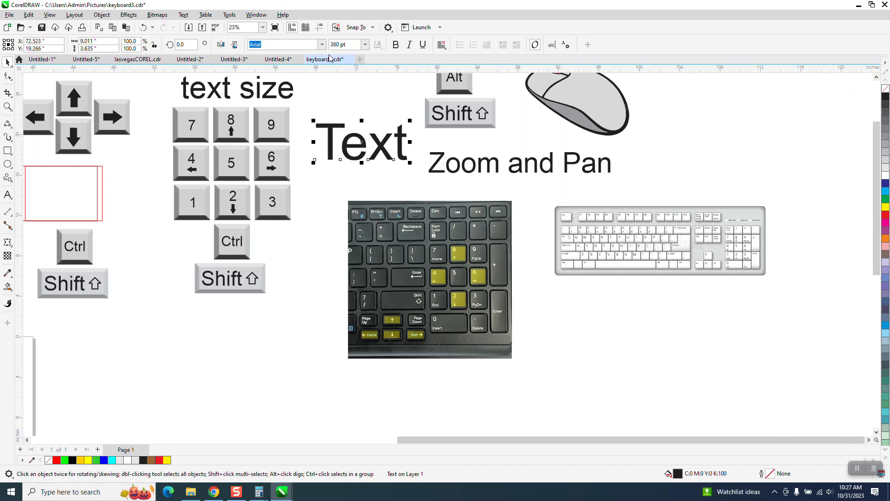
{"action": "key", "text": "ctrl+KP_8"}
{"action": "key", "text": "ctrl+KP_8"}
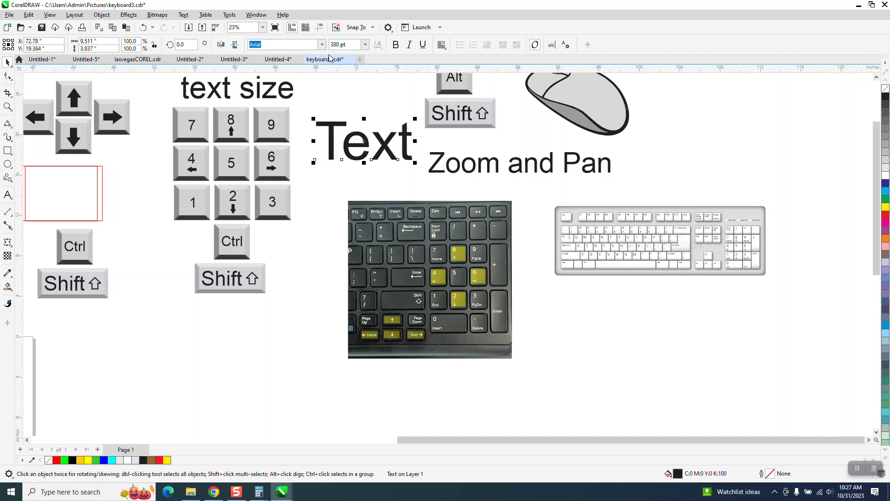
Shrink the Text word back down to 300 pt in four steps
{"action": "key", "text": "ctrl+KP_2"}
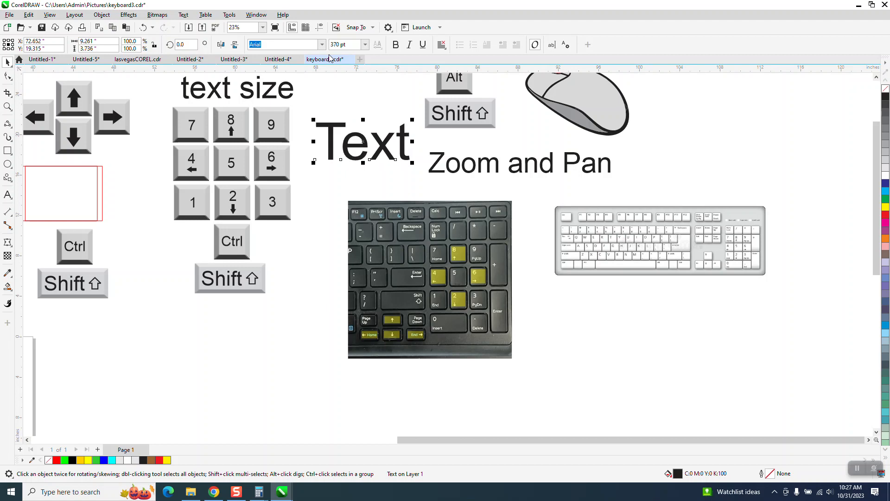
{"action": "key", "text": "ctrl+KP_2"}
{"action": "key", "text": "ctrl+KP_2"}
{"action": "key", "text": "ctrl+KP_2"}
{"action": "key", "text": "ctrl+KP_2"}
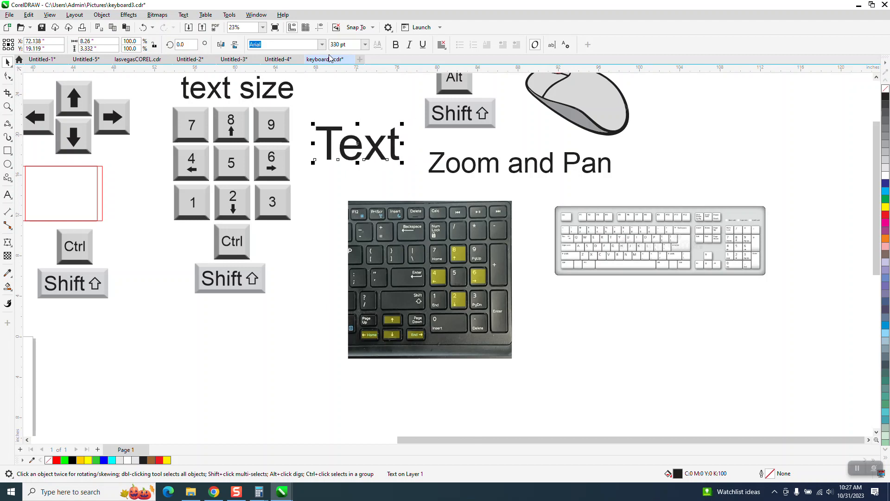
{"action": "key", "text": "ctrl+KP_2"}
{"action": "key", "text": "ctrl+KP_2"}
{"action": "key", "text": "ctrl+KP_2"}
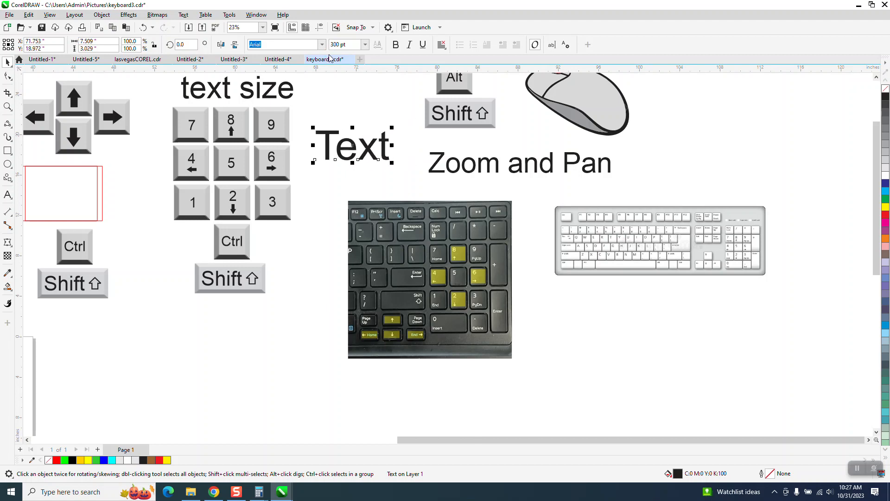
{"action": "key", "text": "ctrl+KP_2"}
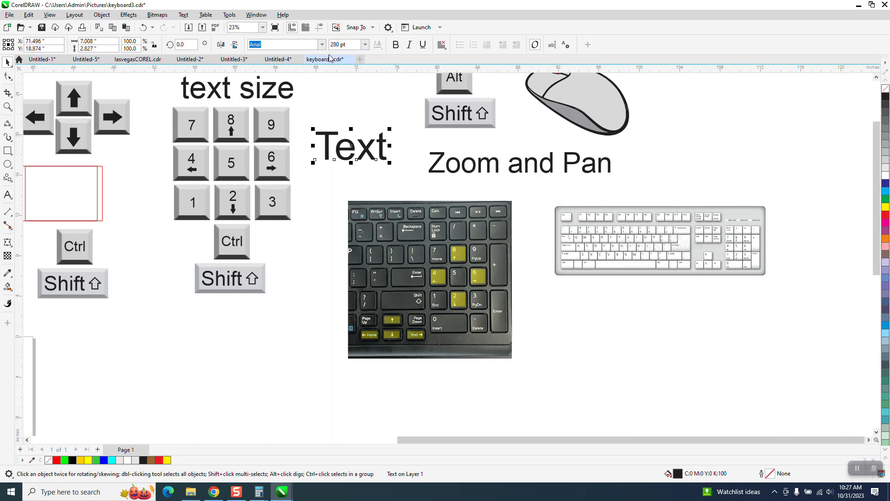
Enlarge the Text word two big steps and two one-point steps to 352 pt
{"action": "key", "text": "ctrl+KP_8"}
{"action": "key", "text": "ctrl+KP_8"}
{"action": "key", "text": "ctrl+KP_8"}
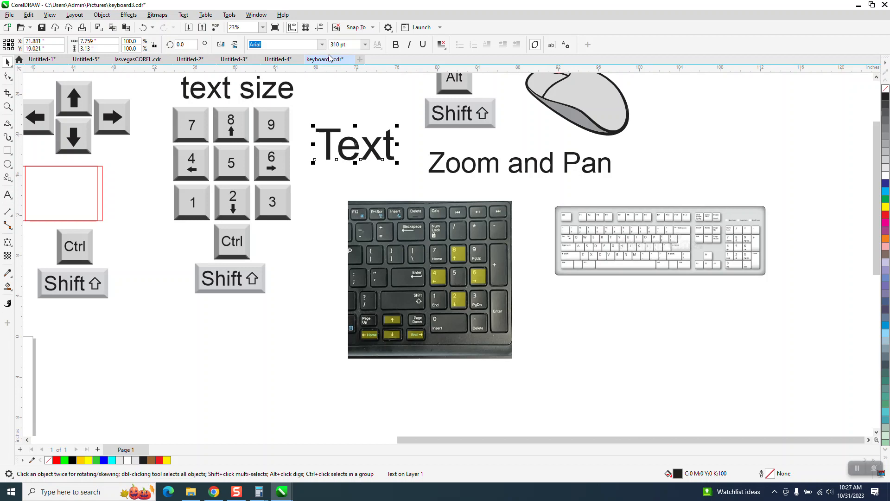
{"action": "key", "text": "ctrl+KP_8"}
{"action": "key", "text": "ctrl+KP_8"}
{"action": "key", "text": "ctrl+KP_8"}
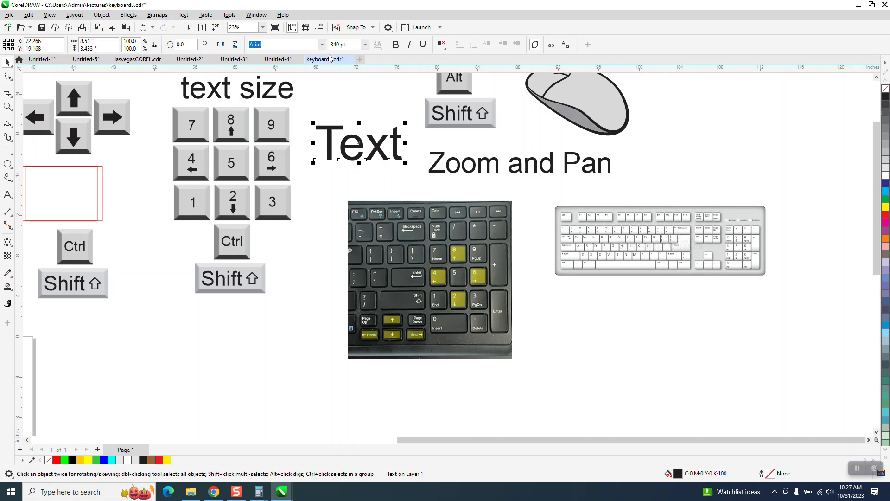
{"action": "key", "text": "ctrl+KP_6"}
{"action": "key", "text": "ctrl+KP_6"}
{"action": "key", "text": "ctrl+KP_6"}
{"action": "key", "text": "ctrl+KP_6"}
{"action": "key", "text": "ctrl+KP_6"}
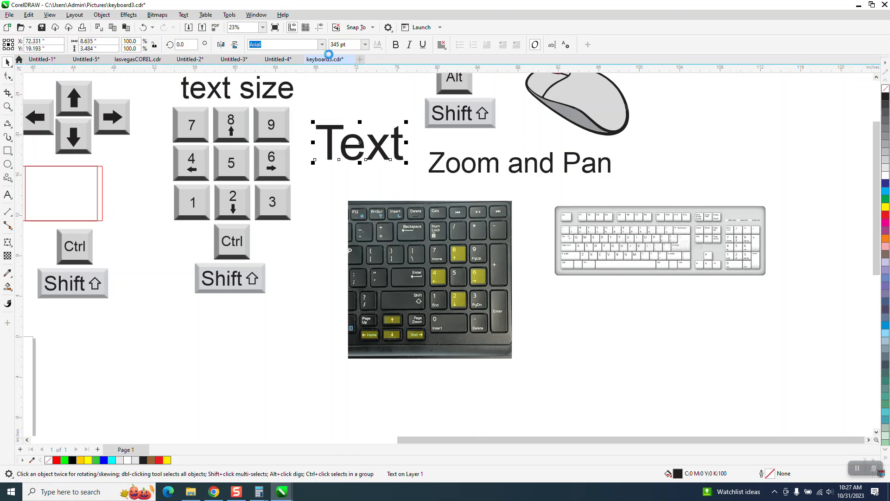
{"action": "key", "text": "ctrl+KP_6"}
{"action": "key", "text": "ctrl+KP_6"}
{"action": "key", "text": "ctrl+KP_6"}
{"action": "key", "text": "ctrl+KP_6"}
{"action": "key", "text": "ctrl+KP_6"}
{"action": "key", "text": "ctrl+KP_6"}
{"action": "key", "text": "ctrl+KP_6"}
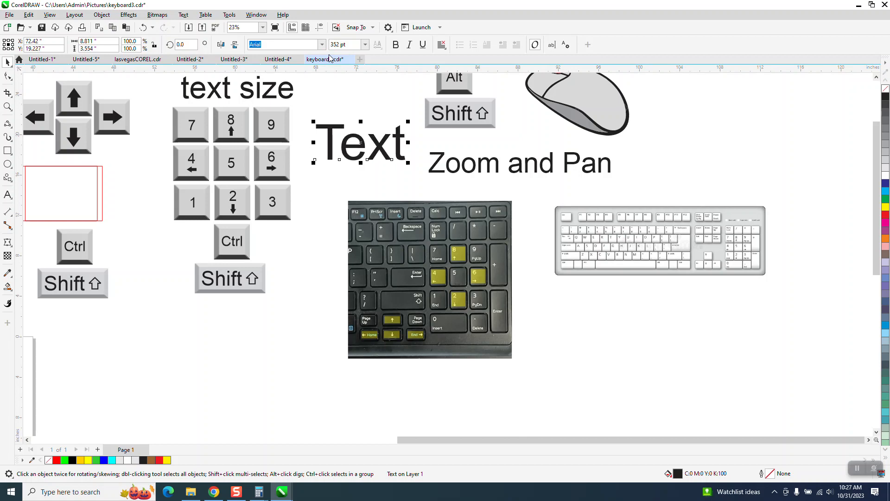
Nudge the 352-pt Text word down twice, back up and slightly right
{"action": "key", "text": "Down"}
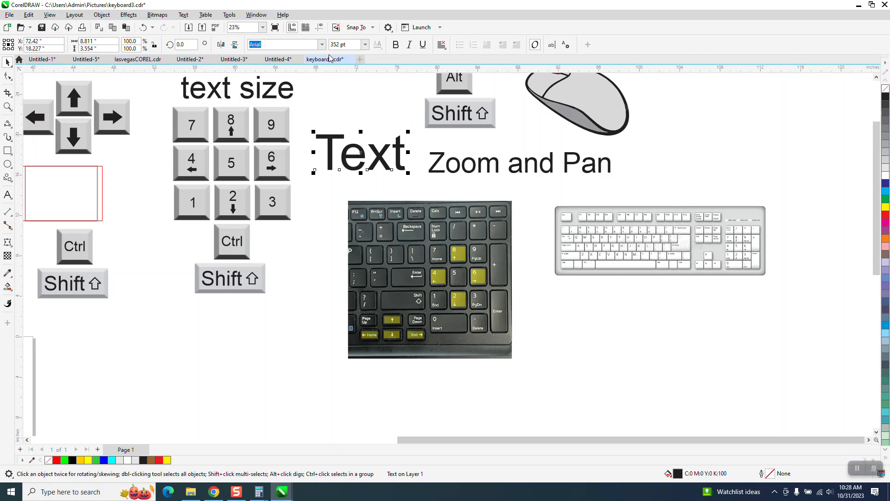
{"action": "key", "text": "Down"}
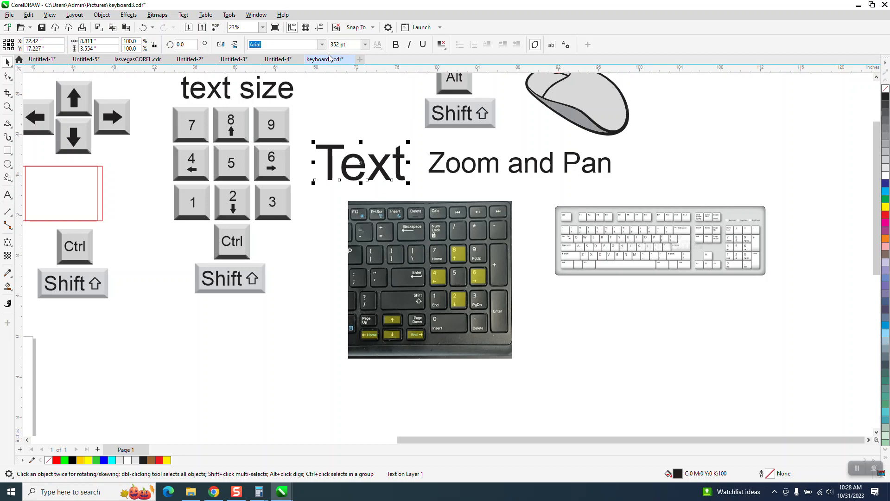
{"action": "key", "text": "Up"}
{"action": "key", "text": "Up"}
{"action": "key", "text": "Right"}
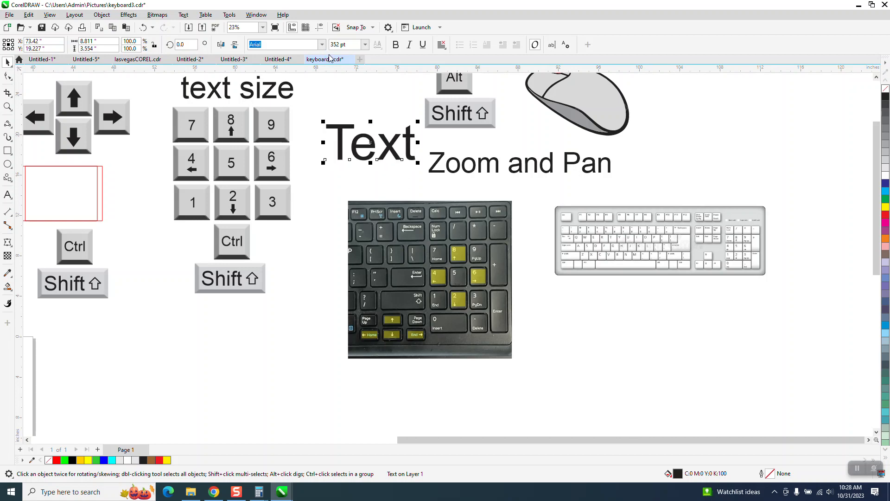
Reselect the word Text and nudge it higher, level with the Shift key graphic
{"action": "key", "text": "Escape"}
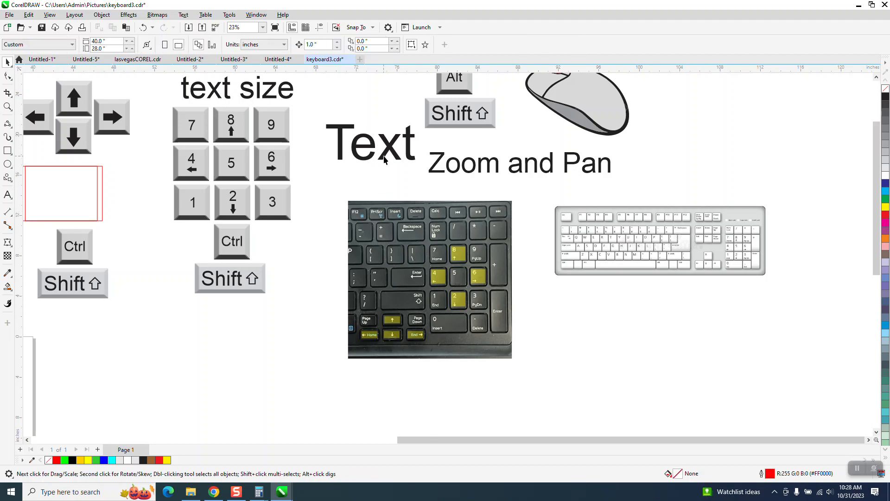
{"action": "left_click", "coordinate": [406, 154]}
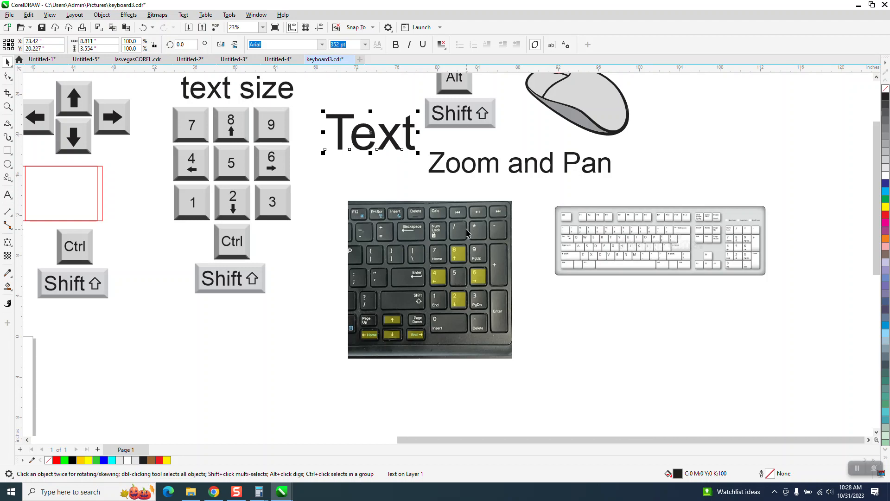
{"action": "key", "text": "Up"}
{"action": "key", "text": "Up"}
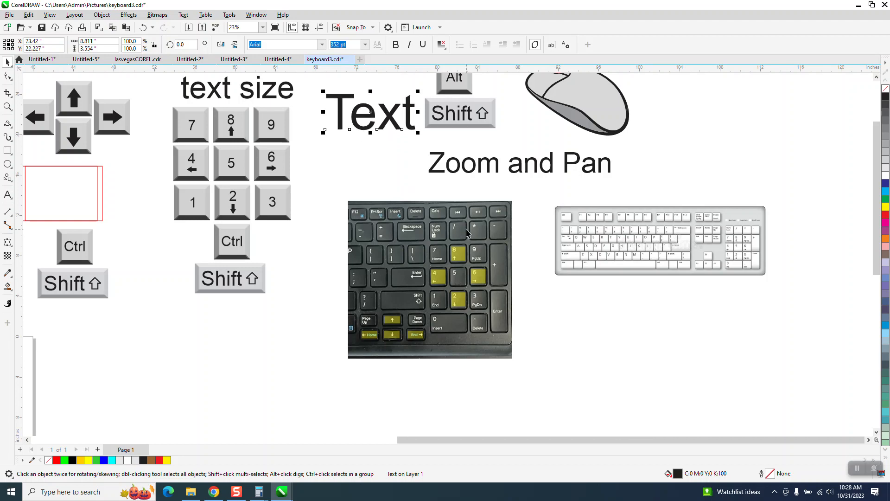
{"action": "key", "text": "Up"}
{"action": "scroll", "coordinate": [642, 264], "scroll_direction": "down", "scroll_amount": 1}
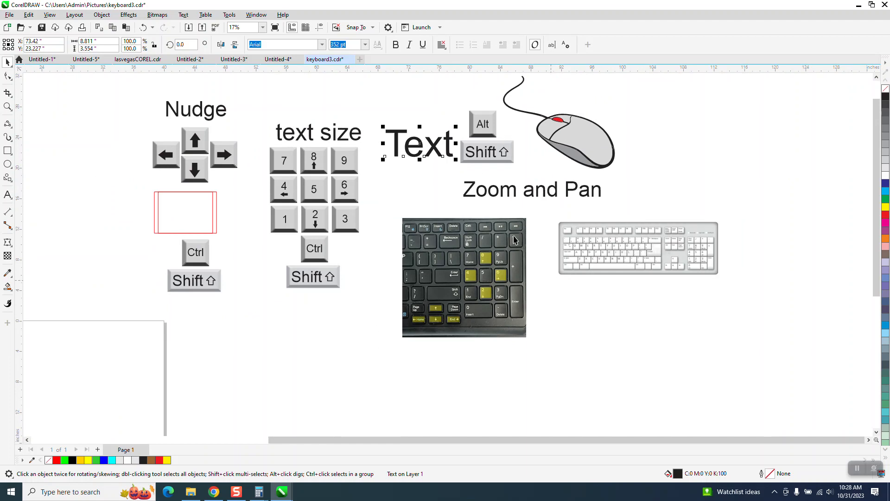
Marquee-zoom onto the mouse graphic, then further onto its red button
{"action": "left_click", "coordinate": [7, 106]}
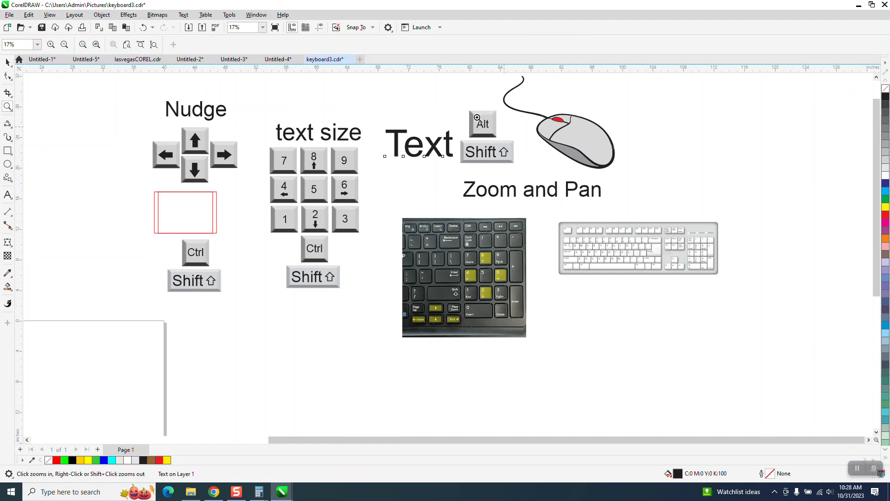
{"action": "left_click_drag", "start_coordinate": [451, 93], "coordinate": [658, 205]}
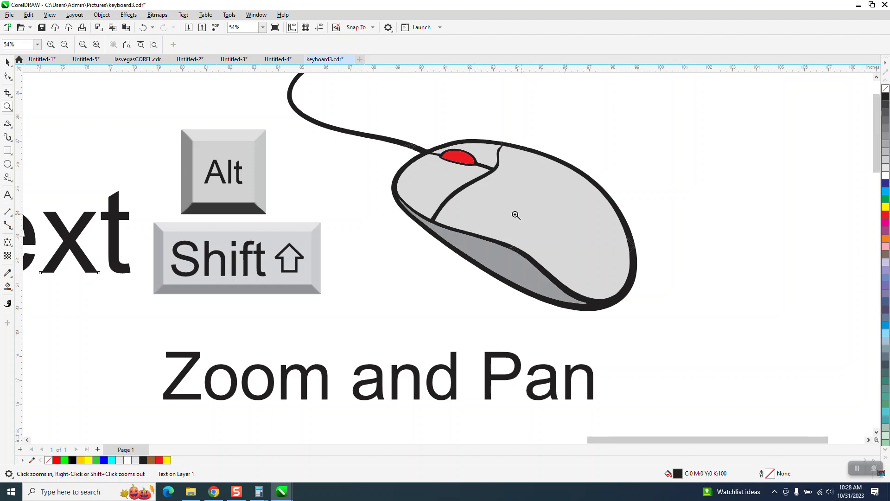
{"action": "scroll", "coordinate": [515, 214], "scroll_direction": "down", "scroll_amount": 1}
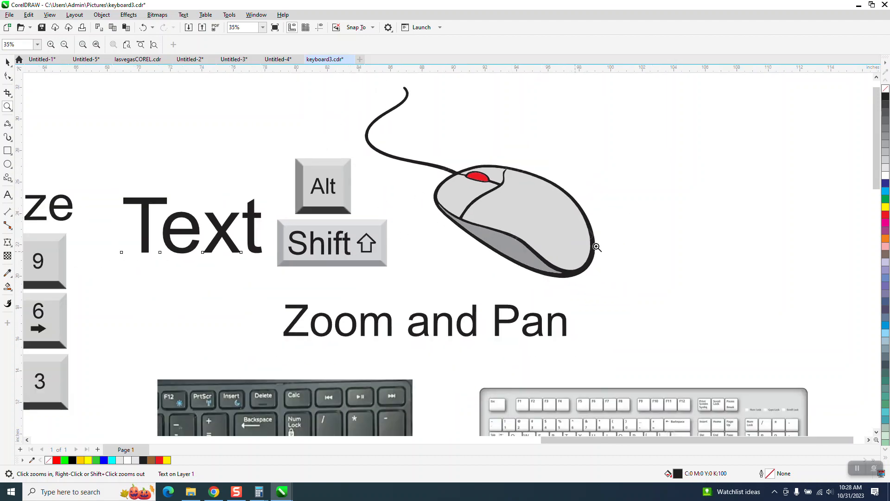
{"action": "scroll", "coordinate": [739, 229], "scroll_direction": "down", "scroll_amount": 1}
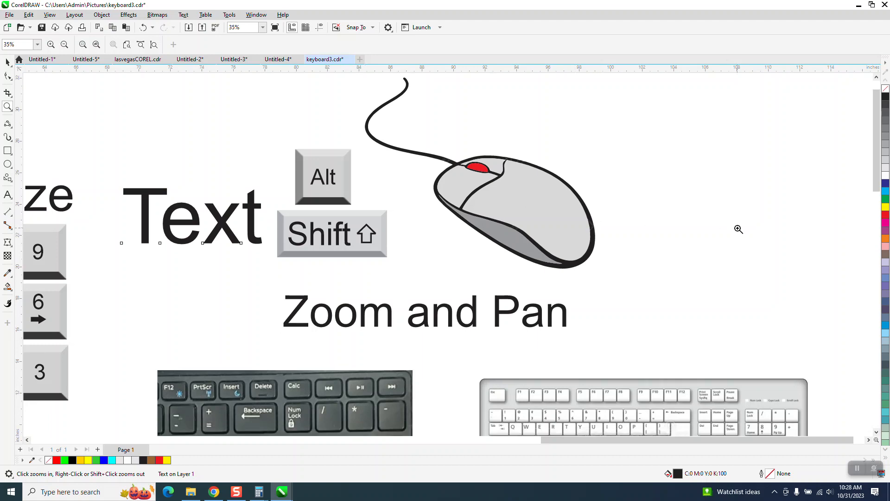
{"action": "scroll", "coordinate": [738, 233], "scroll_direction": "up", "scroll_amount": 2}
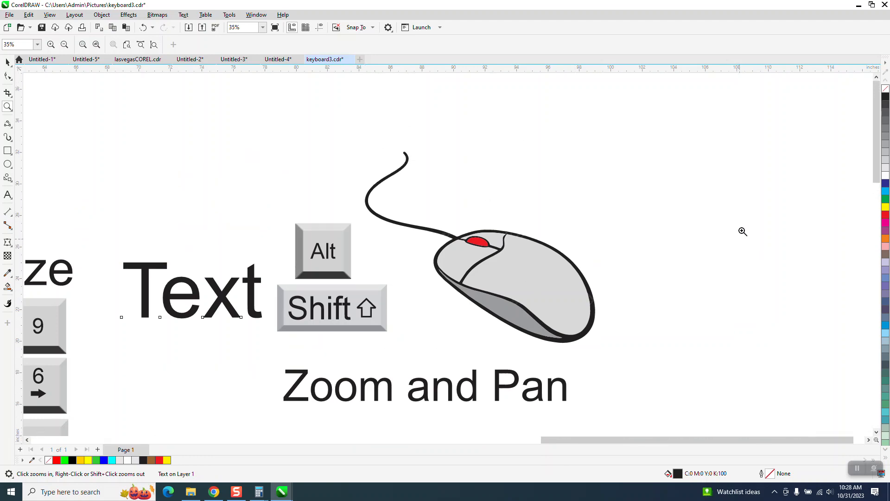
{"action": "scroll", "coordinate": [743, 231], "scroll_direction": "down", "scroll_amount": 2}
{"action": "scroll", "coordinate": [730, 249], "scroll_direction": "up", "scroll_amount": 1}
{"action": "scroll", "coordinate": [636, 223], "scroll_direction": "up", "scroll_amount": 2}
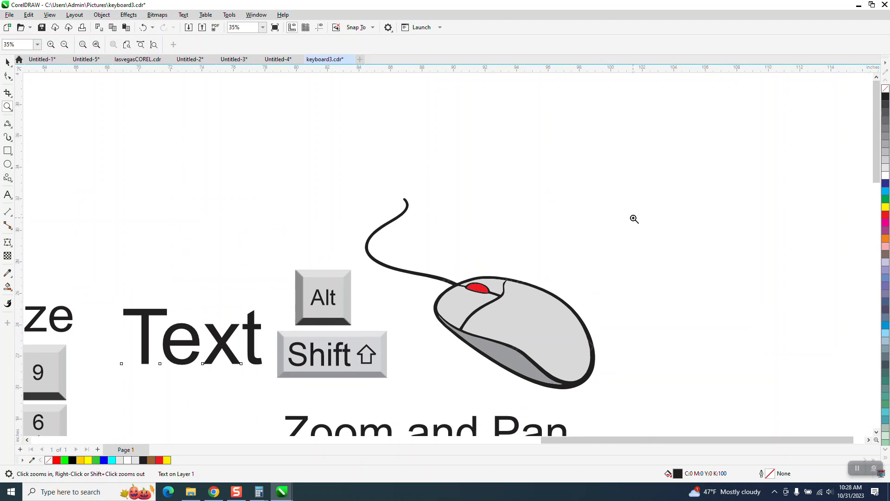
{"action": "scroll", "coordinate": [630, 227], "scroll_direction": "down", "scroll_amount": 2}
{"action": "scroll", "coordinate": [626, 237], "scroll_direction": "down", "scroll_amount": 2}
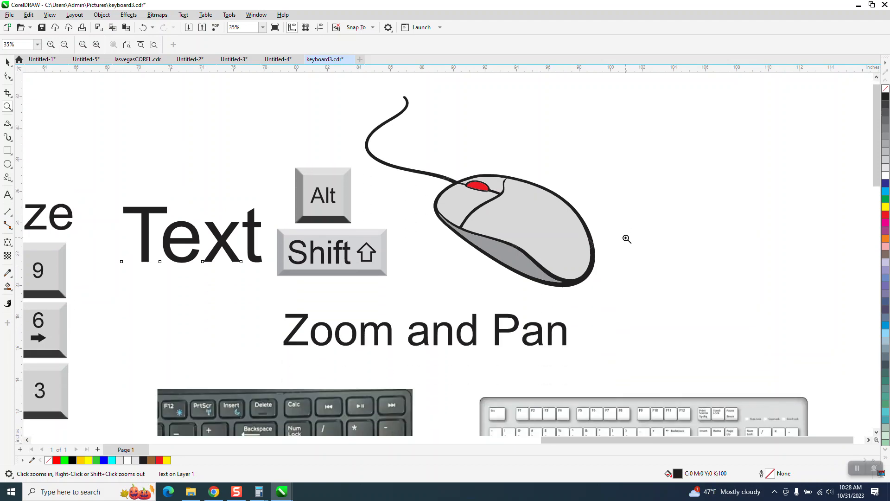
{"action": "scroll", "coordinate": [627, 239], "scroll_direction": "right", "scroll_amount": 1}
{"action": "scroll", "coordinate": [627, 238], "scroll_direction": "left", "scroll_amount": 2}
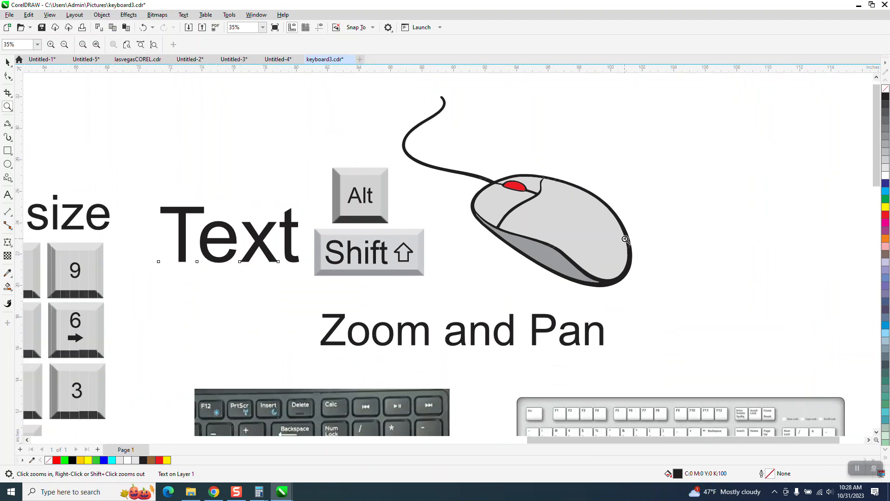
{"action": "scroll", "coordinate": [625, 240], "scroll_direction": "left", "scroll_amount": 2}
{"action": "scroll", "coordinate": [625, 239], "scroll_direction": "left", "scroll_amount": 2}
{"action": "scroll", "coordinate": [625, 239], "scroll_direction": "left", "scroll_amount": 2}
{"action": "scroll", "coordinate": [625, 240], "scroll_direction": "left", "scroll_amount": 2}
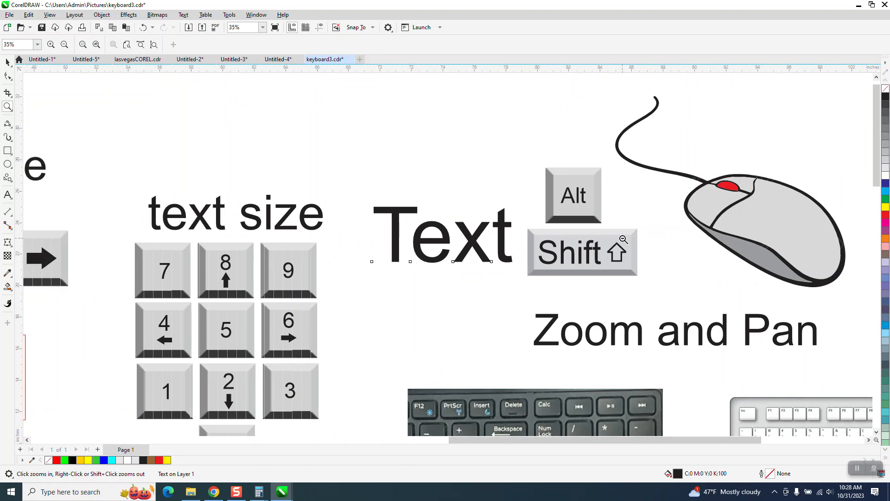
{"action": "scroll", "coordinate": [624, 239], "scroll_direction": "right", "scroll_amount": 2}
{"action": "scroll", "coordinate": [624, 239], "scroll_direction": "right", "scroll_amount": 2}
{"action": "scroll", "coordinate": [624, 238], "scroll_direction": "right", "scroll_amount": 1}
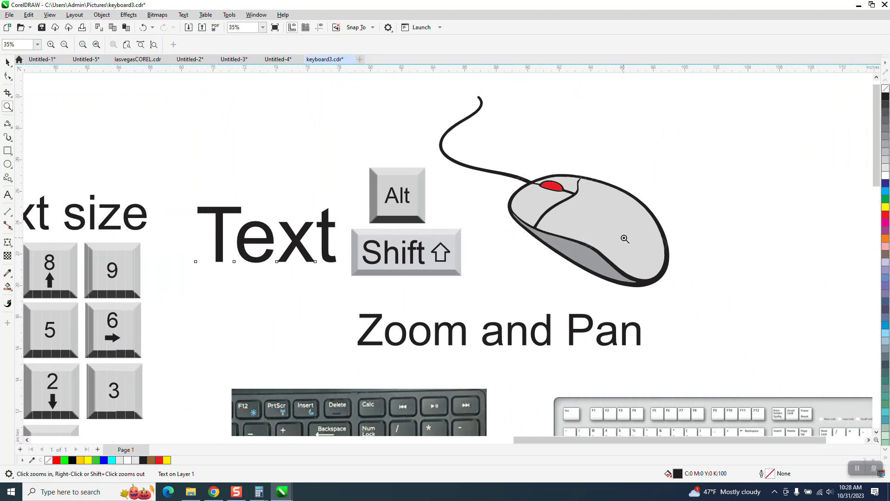
{"action": "scroll", "coordinate": [624, 240], "scroll_direction": "down", "scroll_amount": 1}
{"action": "scroll", "coordinate": [624, 239], "scroll_direction": "down", "scroll_amount": 1}
{"action": "scroll", "coordinate": [623, 233], "scroll_direction": "up", "scroll_amount": 2}
{"action": "scroll", "coordinate": [621, 222], "scroll_direction": "up", "scroll_amount": 2}
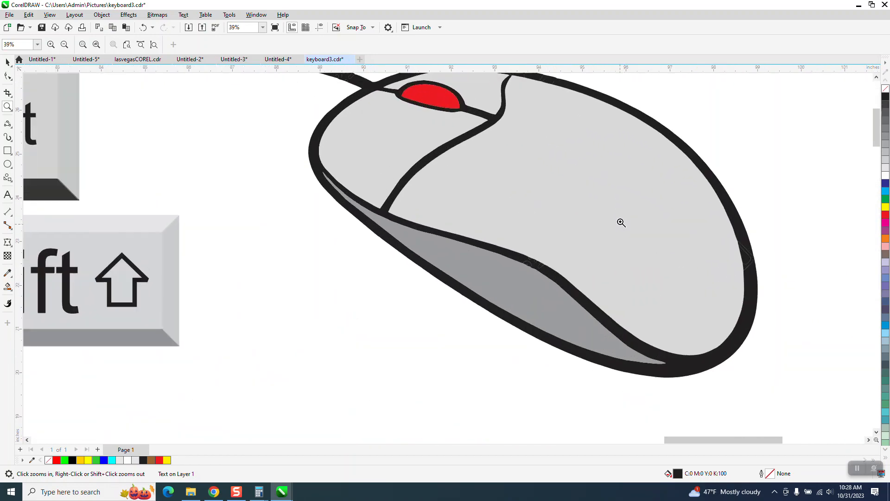
{"action": "scroll", "coordinate": [620, 222], "scroll_direction": "down", "scroll_amount": 2}
{"action": "scroll", "coordinate": [618, 225], "scroll_direction": "down", "scroll_amount": 2}
{"action": "scroll", "coordinate": [611, 229], "scroll_direction": "up", "scroll_amount": 2}
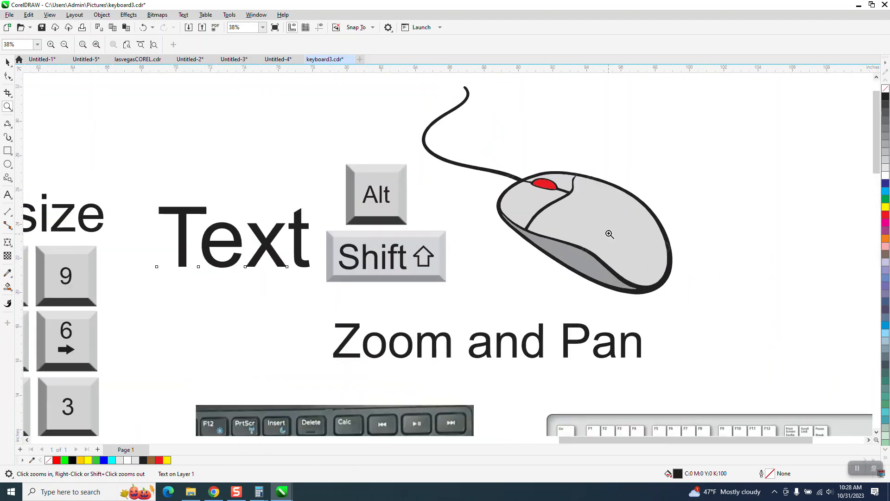
{"action": "scroll", "coordinate": [606, 230], "scroll_direction": "up", "scroll_amount": 2}
{"action": "scroll", "coordinate": [598, 237], "scroll_direction": "down", "scroll_amount": 2}
{"action": "scroll", "coordinate": [523, 244], "scroll_direction": "up", "scroll_amount": 1}
{"action": "scroll", "coordinate": [518, 233], "scroll_direction": "up", "scroll_amount": 2}
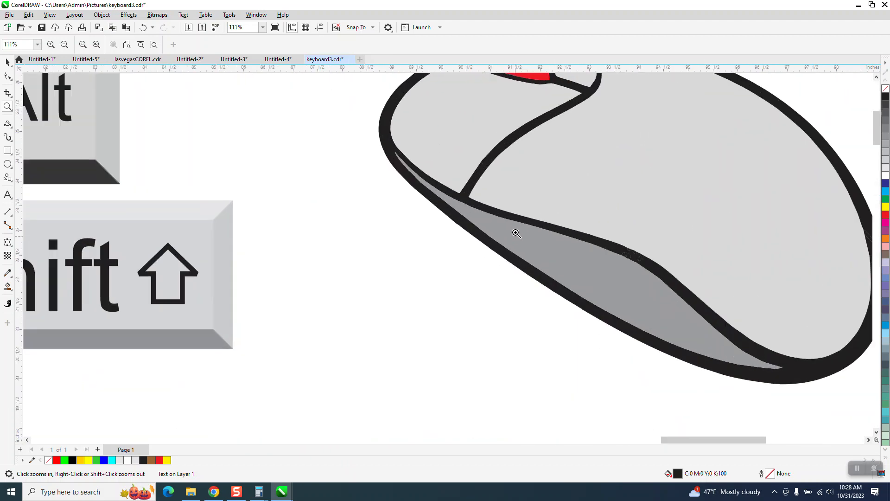
{"action": "scroll", "coordinate": [514, 271], "scroll_direction": "up", "scroll_amount": 2}
{"action": "scroll", "coordinate": [513, 290], "scroll_direction": "down", "scroll_amount": 1}
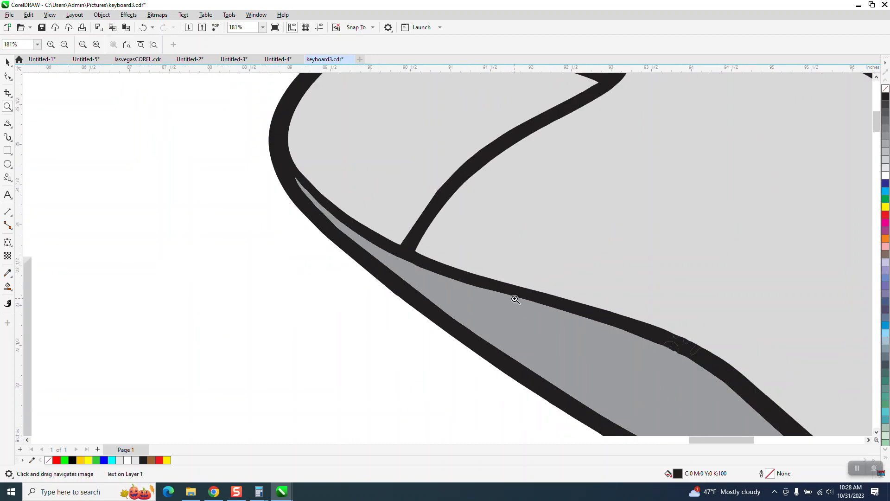
{"action": "scroll", "coordinate": [512, 296], "scroll_direction": "down", "scroll_amount": 1}
{"action": "left_click_drag", "start_coordinate": [459, 151], "coordinate": [571, 212]}
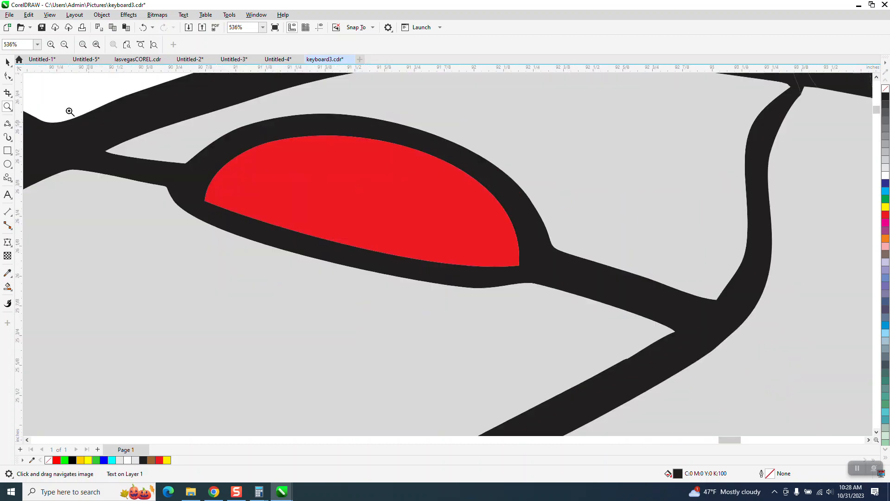
Return to the Zoom tool and marquee around all page artwork to fit the full layout in view
{"action": "left_click", "coordinate": [9, 61]}
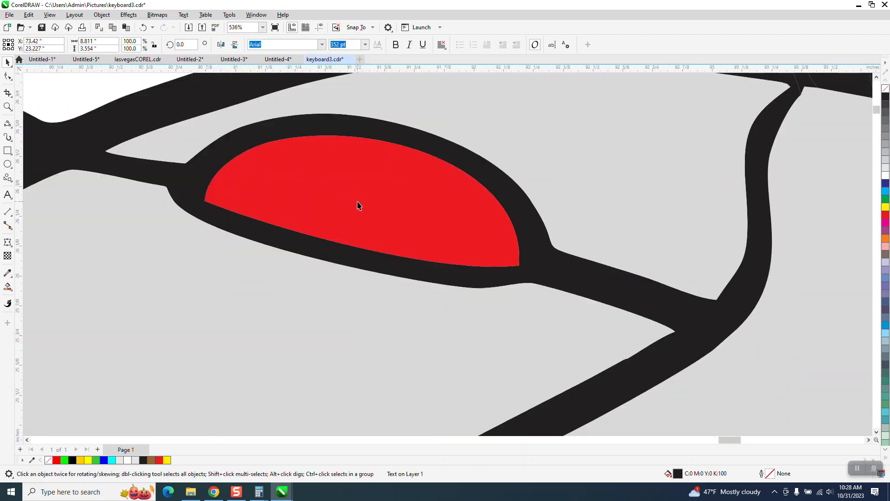
{"action": "left_click", "coordinate": [9, 107]}
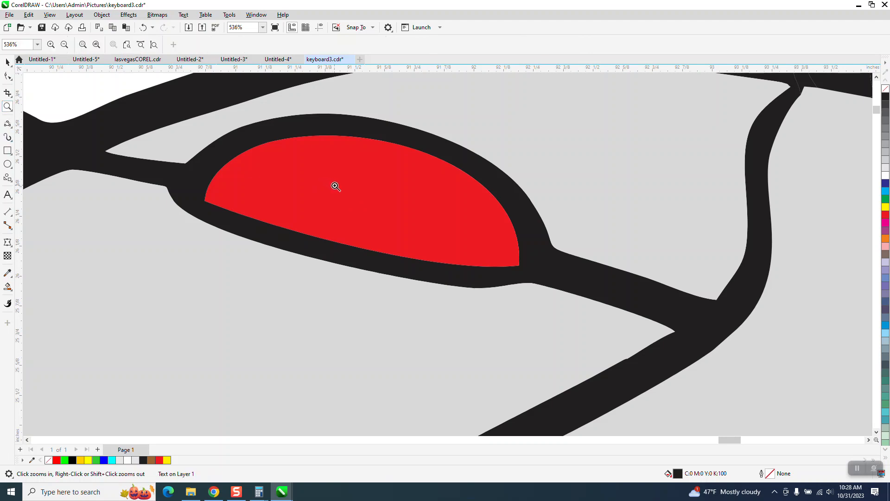
{"action": "scroll", "coordinate": [337, 188], "scroll_direction": "right", "scroll_amount": 2}
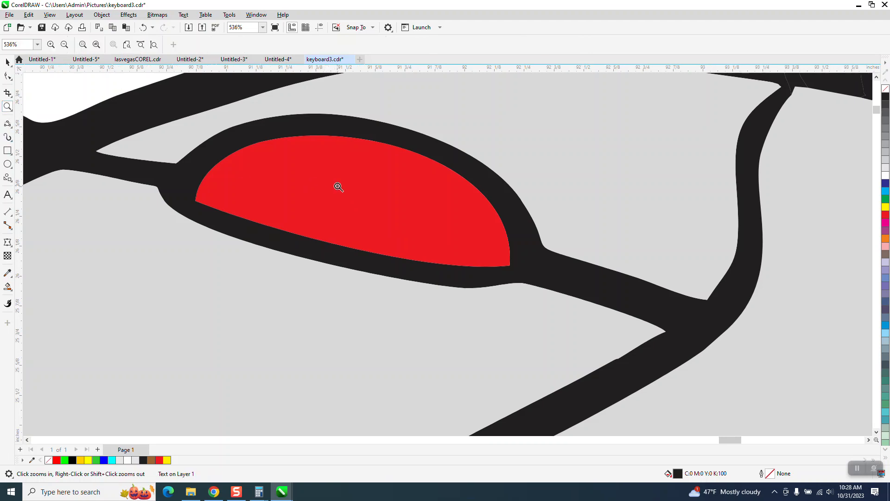
{"action": "scroll", "coordinate": [338, 190], "scroll_direction": "left", "scroll_amount": 2}
{"action": "scroll", "coordinate": [339, 189], "scroll_direction": "right", "scroll_amount": 3}
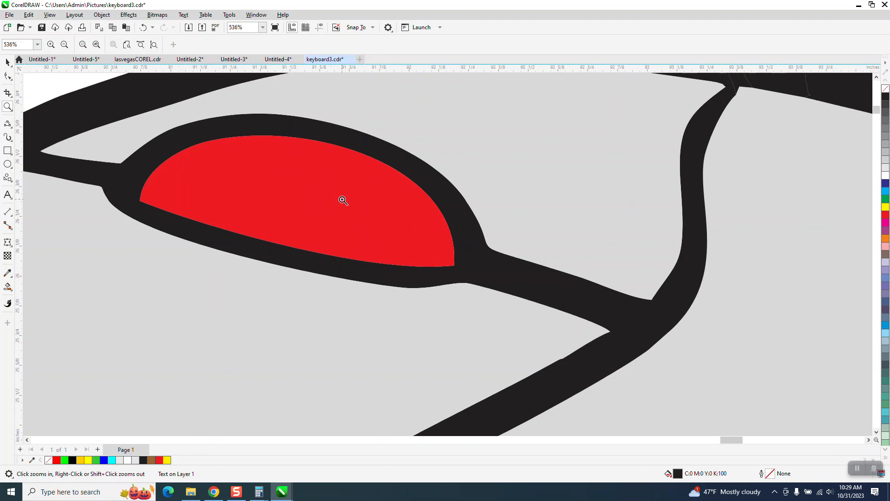
{"action": "scroll", "coordinate": [341, 199], "scroll_direction": "left", "scroll_amount": 3}
{"action": "scroll", "coordinate": [344, 199], "scroll_direction": "right", "scroll_amount": 2}
{"action": "scroll", "coordinate": [346, 213], "scroll_direction": "left", "scroll_amount": 3}
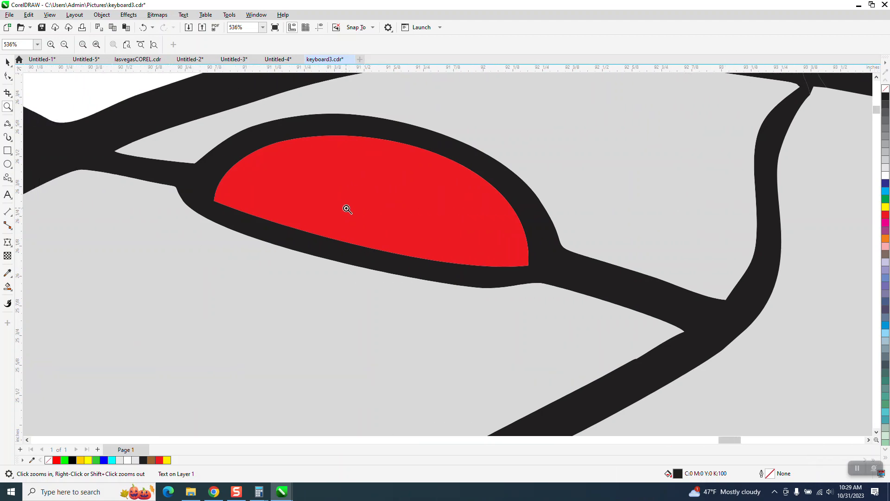
{"action": "scroll", "coordinate": [347, 209], "scroll_direction": "down", "scroll_amount": 3}
{"action": "scroll", "coordinate": [347, 208], "scroll_direction": "up", "scroll_amount": 3}
{"action": "scroll", "coordinate": [349, 205], "scroll_direction": "left", "scroll_amount": 1}
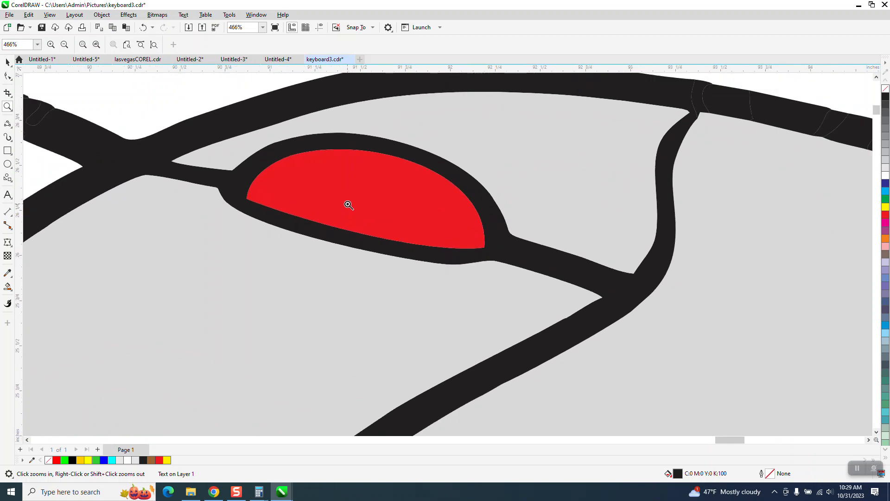
{"action": "scroll", "coordinate": [348, 204], "scroll_direction": "down", "scroll_amount": 3}
{"action": "scroll", "coordinate": [348, 202], "scroll_direction": "up", "scroll_amount": 1}
{"action": "scroll", "coordinate": [348, 203], "scroll_direction": "down", "scroll_amount": 1}
{"action": "scroll", "coordinate": [349, 211], "scroll_direction": "up", "scroll_amount": 1}
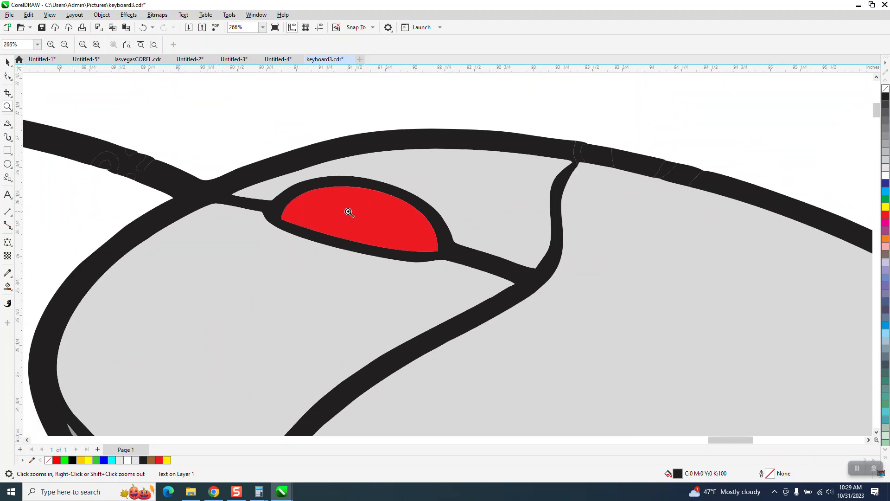
{"action": "scroll", "coordinate": [349, 212], "scroll_direction": "down", "scroll_amount": 1}
{"action": "scroll", "coordinate": [348, 212], "scroll_direction": "up", "scroll_amount": 1}
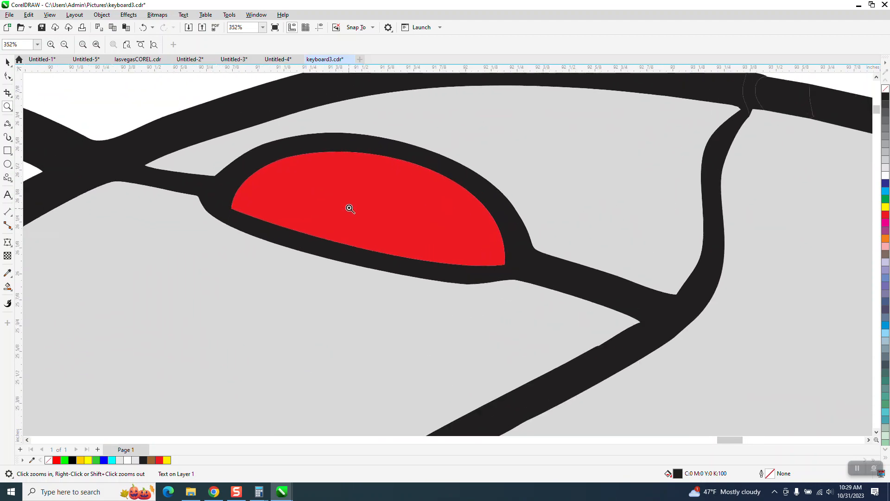
{"action": "scroll", "coordinate": [349, 211], "scroll_direction": "up", "scroll_amount": 1}
{"action": "scroll", "coordinate": [349, 208], "scroll_direction": "up", "scroll_amount": 1}
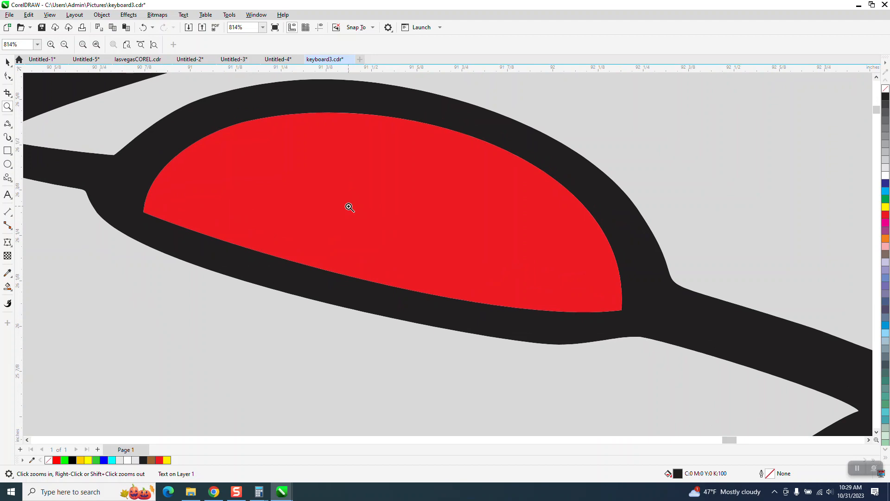
{"action": "scroll", "coordinate": [349, 207], "scroll_direction": "down", "scroll_amount": 2}
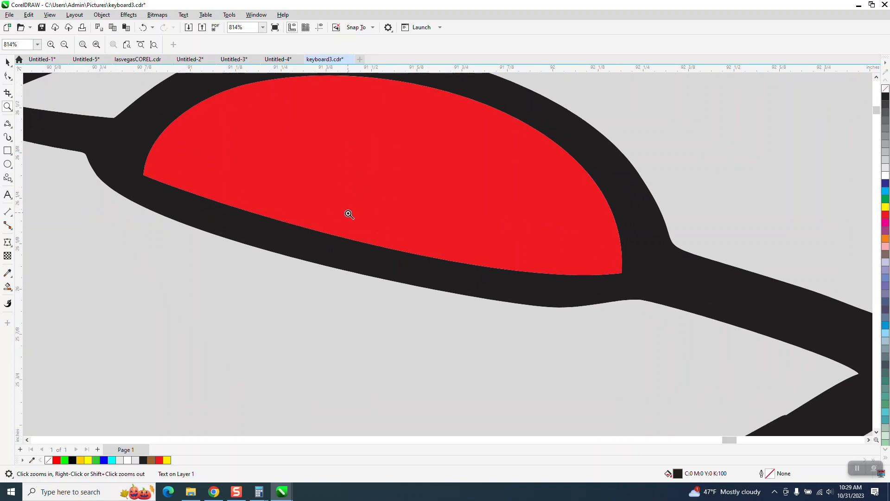
{"action": "scroll", "coordinate": [348, 209], "scroll_direction": "up", "scroll_amount": 3}
{"action": "scroll", "coordinate": [349, 211], "scroll_direction": "up", "scroll_amount": 1}
{"action": "scroll", "coordinate": [349, 213], "scroll_direction": "up", "scroll_amount": 1}
{"action": "scroll", "coordinate": [349, 213], "scroll_direction": "down", "scroll_amount": 1}
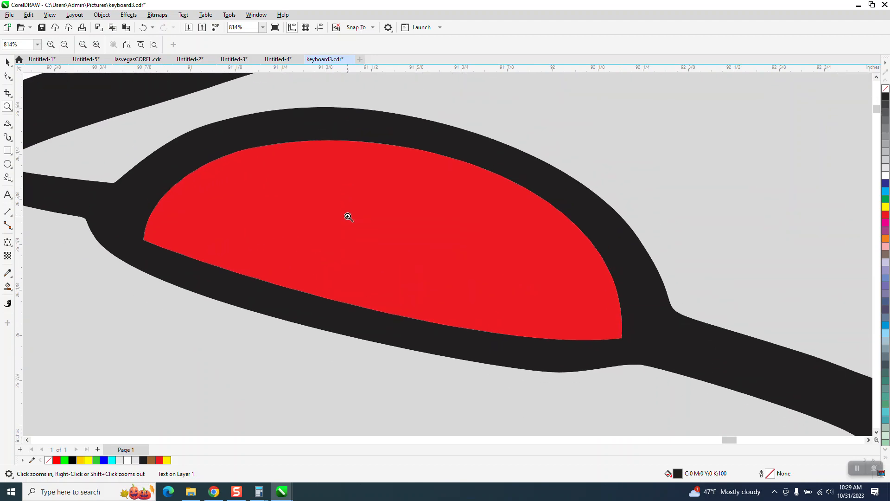
{"action": "scroll", "coordinate": [349, 215], "scroll_direction": "up", "scroll_amount": 1}
{"action": "scroll", "coordinate": [349, 215], "scroll_direction": "up", "scroll_amount": 2}
{"action": "scroll", "coordinate": [350, 216], "scroll_direction": "down", "scroll_amount": 1}
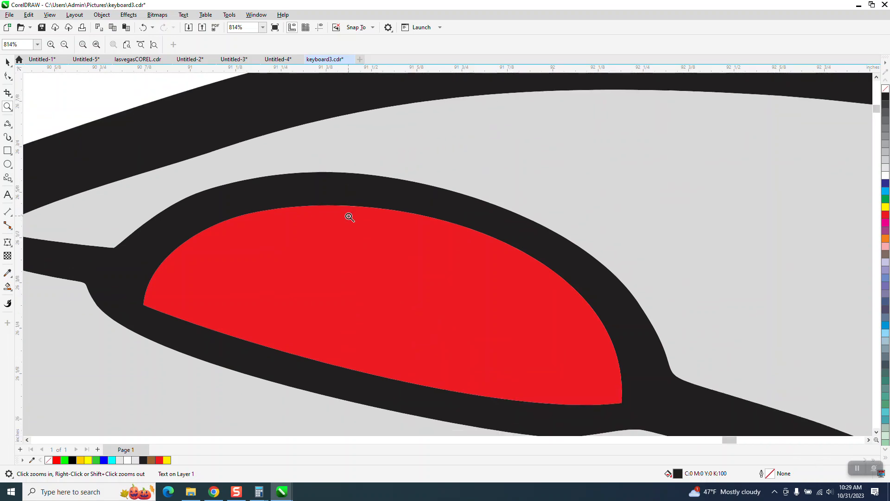
{"action": "scroll", "coordinate": [350, 217], "scroll_direction": "right", "scroll_amount": 1}
{"action": "scroll", "coordinate": [349, 216], "scroll_direction": "left", "scroll_amount": 1}
{"action": "scroll", "coordinate": [350, 217], "scroll_direction": "left", "scroll_amount": 1}
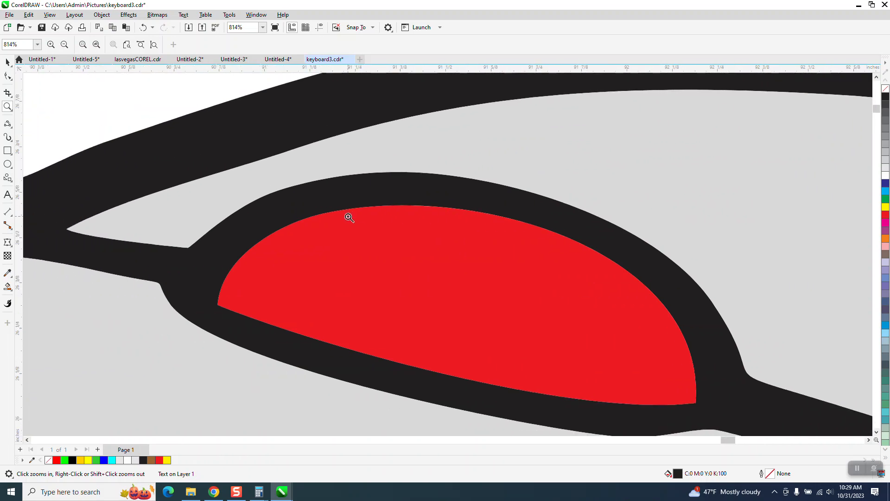
{"action": "scroll", "coordinate": [350, 217], "scroll_direction": "left", "scroll_amount": 1}
{"action": "scroll", "coordinate": [348, 217], "scroll_direction": "left", "scroll_amount": 1}
{"action": "scroll", "coordinate": [345, 220], "scroll_direction": "down", "scroll_amount": 2}
{"action": "scroll", "coordinate": [341, 222], "scroll_direction": "down", "scroll_amount": 2}
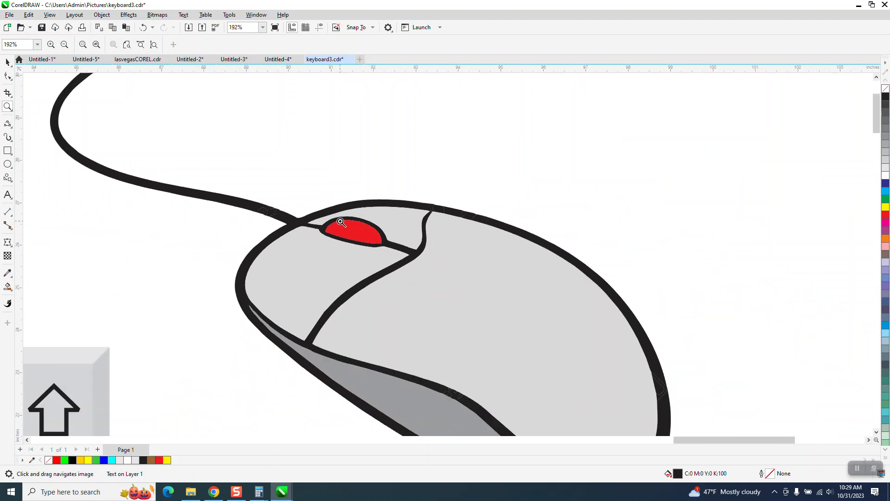
{"action": "scroll", "coordinate": [340, 221], "scroll_direction": "down", "scroll_amount": 1}
{"action": "scroll", "coordinate": [343, 224], "scroll_direction": "down", "scroll_amount": 2}
{"action": "scroll", "coordinate": [345, 229], "scroll_direction": "down", "scroll_amount": 3}
{"action": "scroll", "coordinate": [320, 241], "scroll_direction": "down", "scroll_amount": 2}
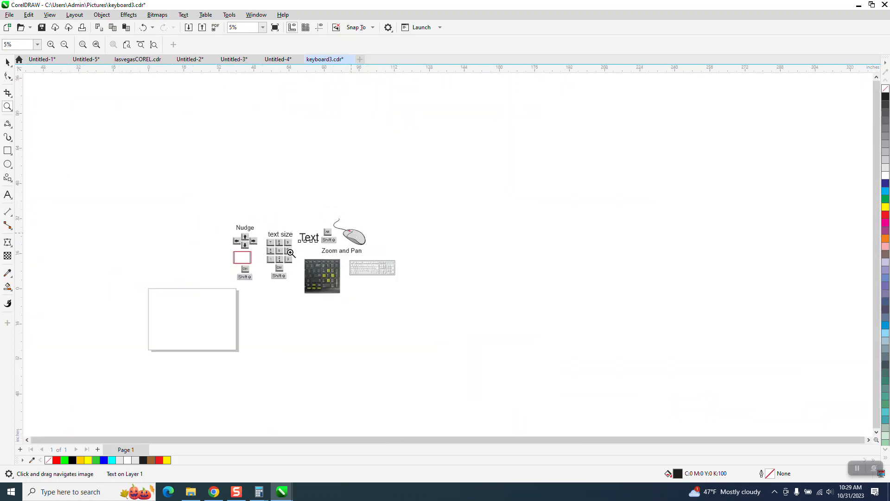
{"action": "left_click_drag", "start_coordinate": [230, 222], "coordinate": [440, 300]}
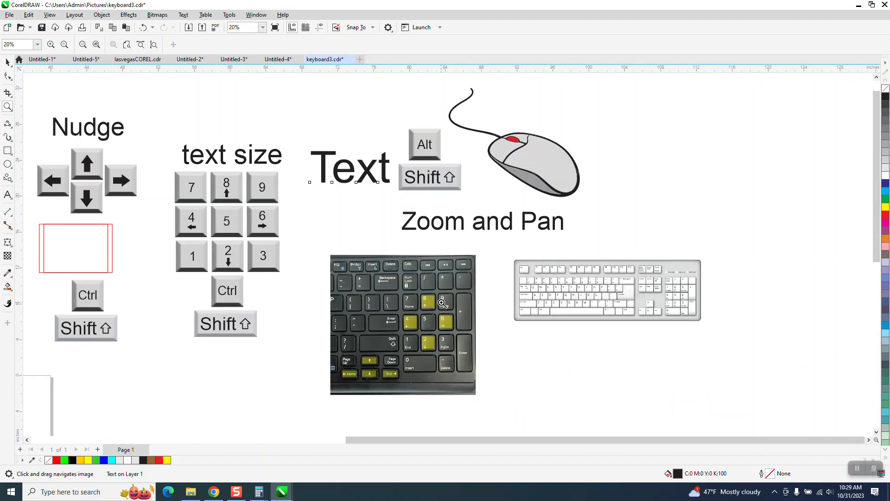